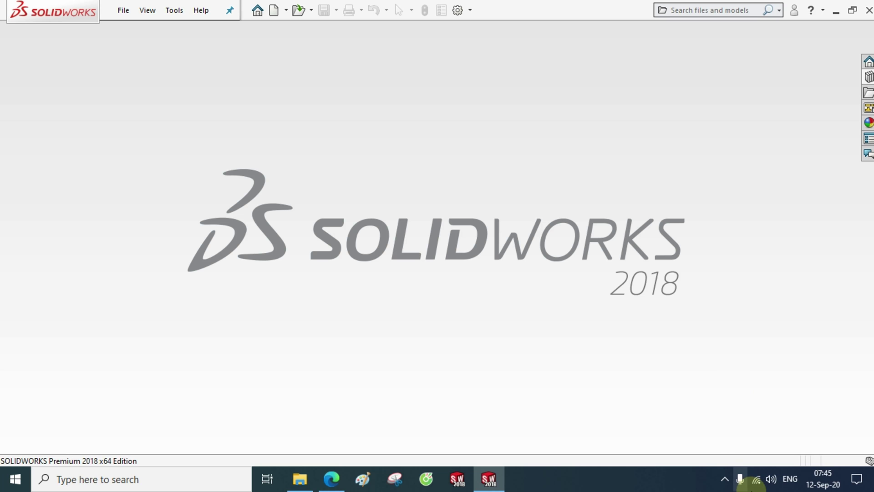
- Double-click the Wankel rortor assembly in the AA BTL folder to open it in SolidWorks
click(300, 478)
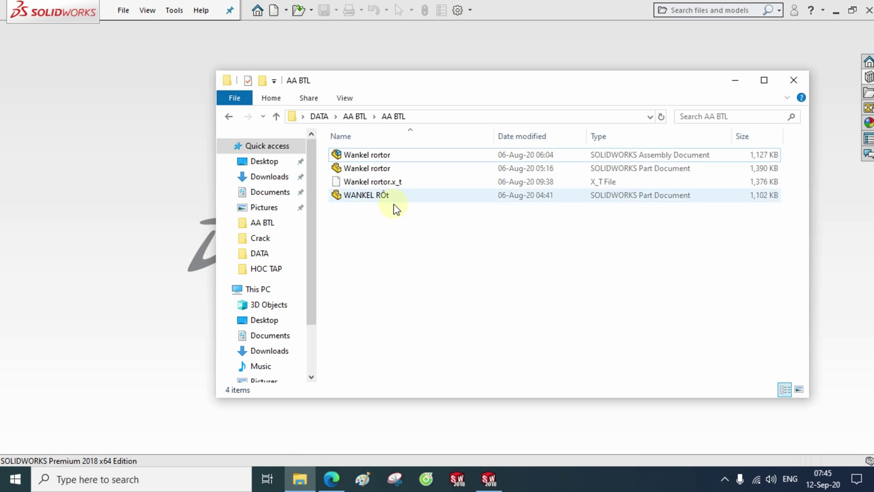
click(399, 157)
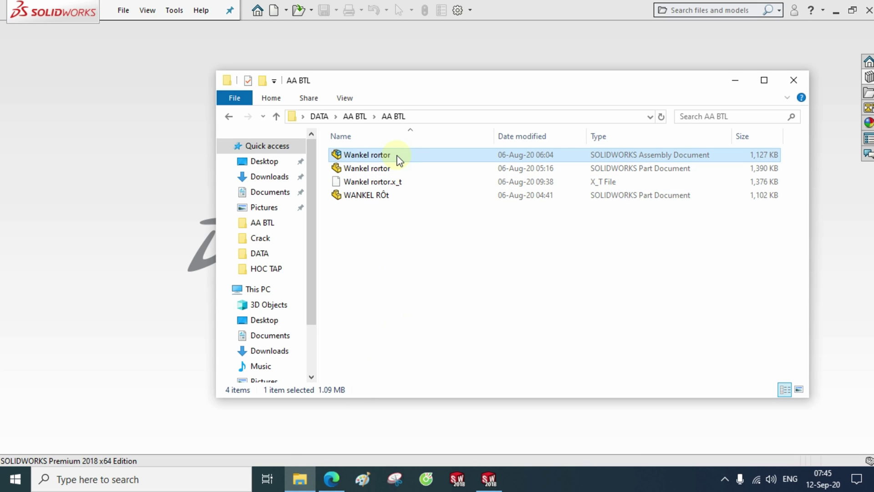
double_click(399, 157)
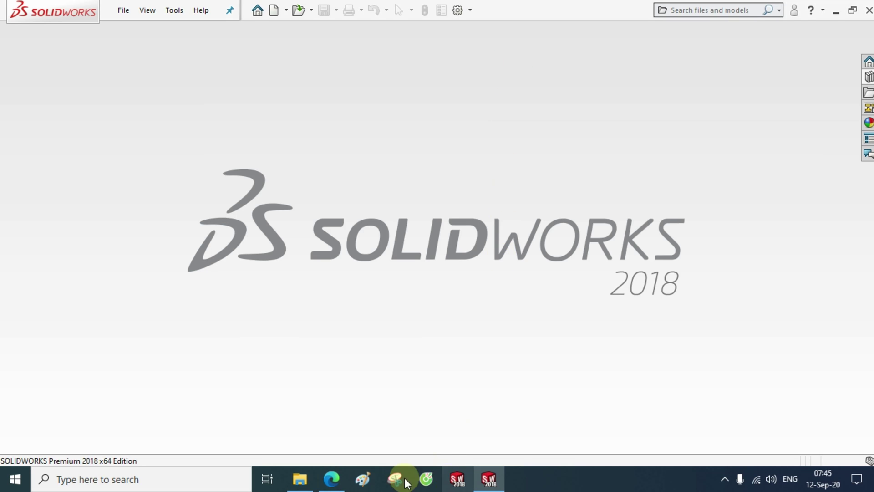
- Drag the assembly into SolidWorks, dismiss the Future Version error, and switch to Edge
click(301, 478)
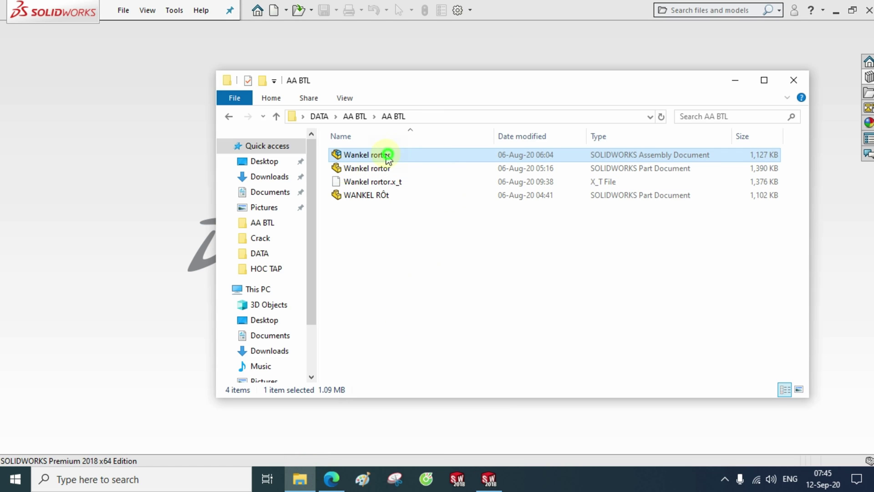
drag(387, 157, 173, 209)
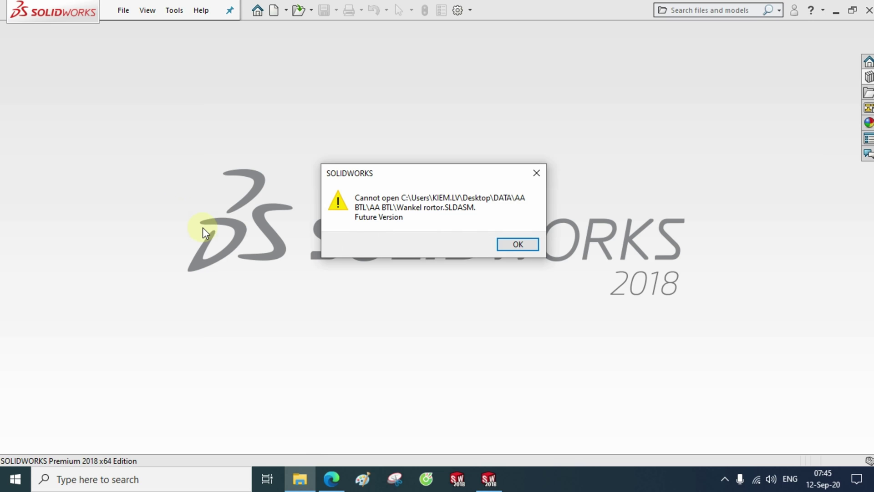
click(530, 244)
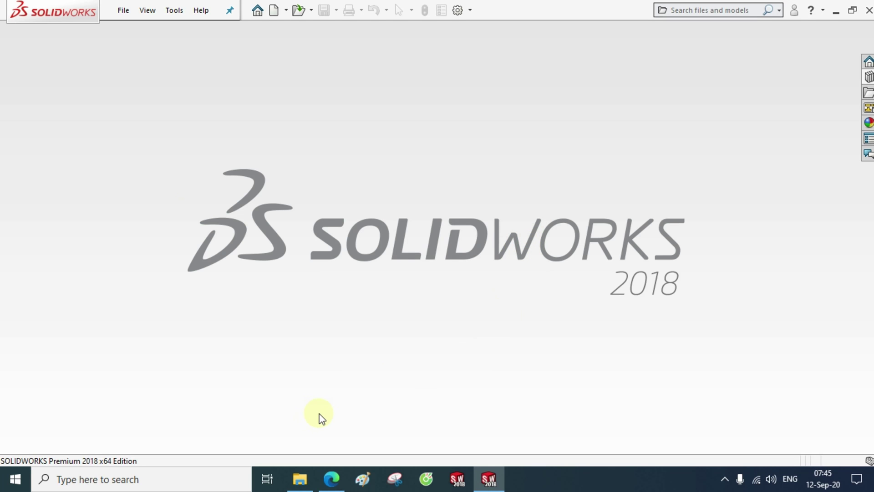
click(332, 478)
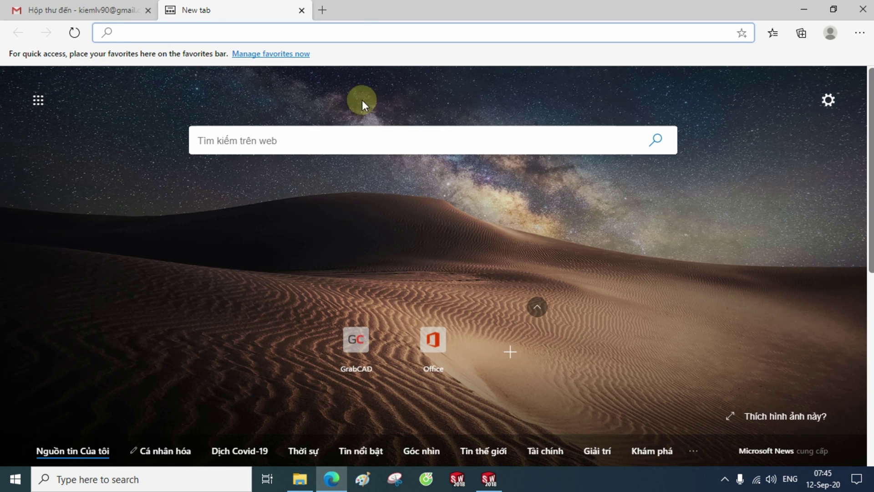
- Go to grabcad.com in the new Edge tab using the address-bar suggestion
click(355, 31)
text(grabcad.com)
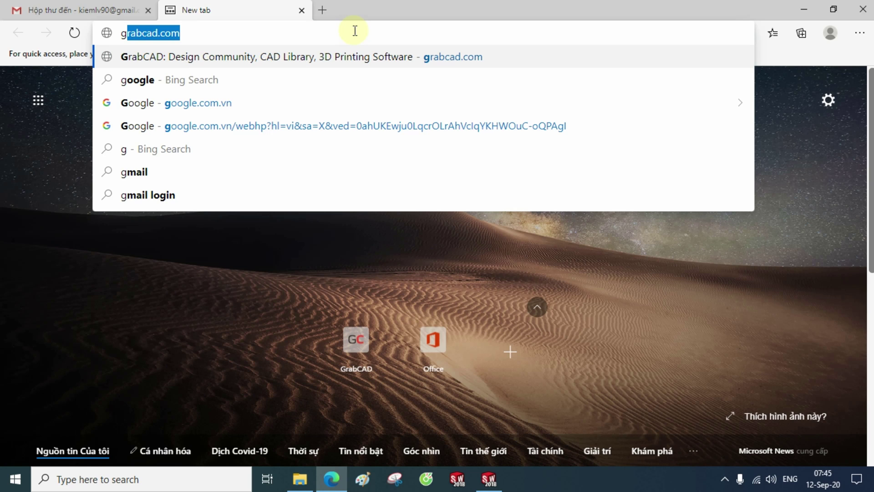
key(Return)
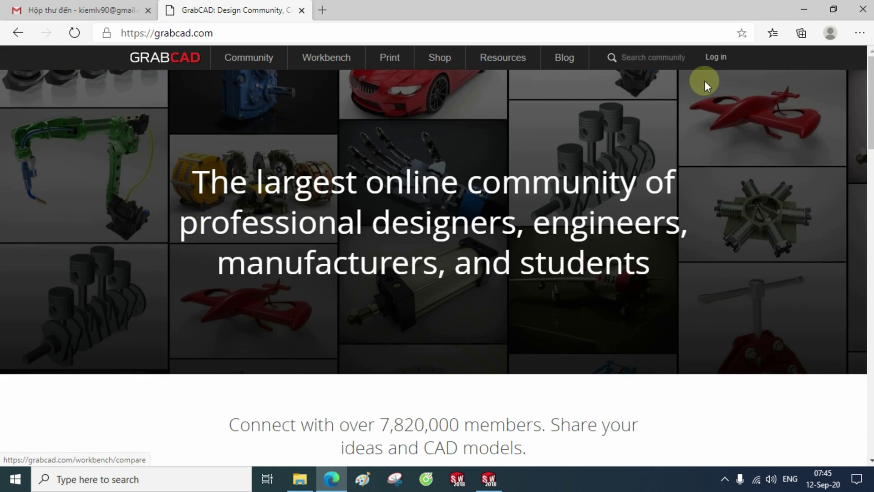
- Go from GrabCAD's Log in page to the Create Account registration form
click(715, 63)
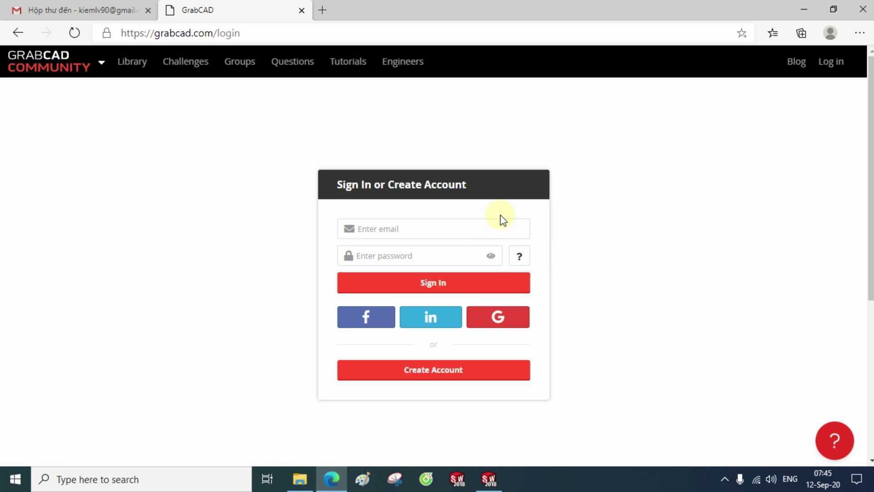
scroll(505, 220, down, 1)
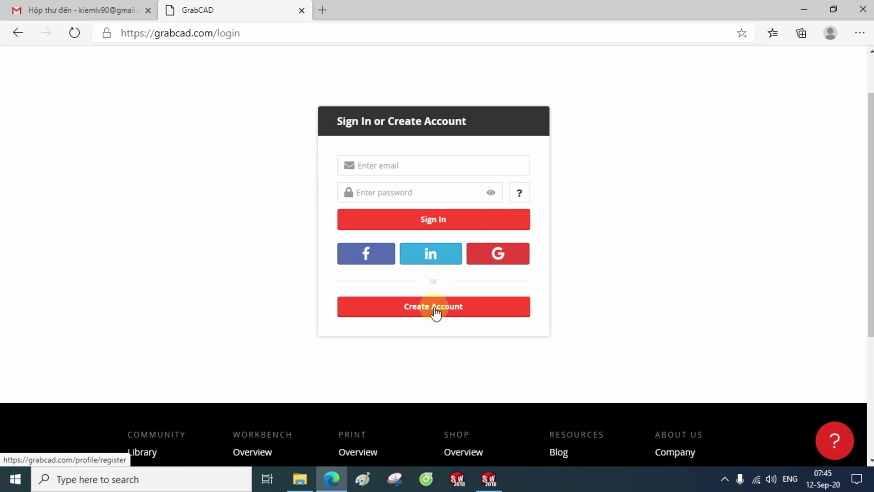
click(434, 310)
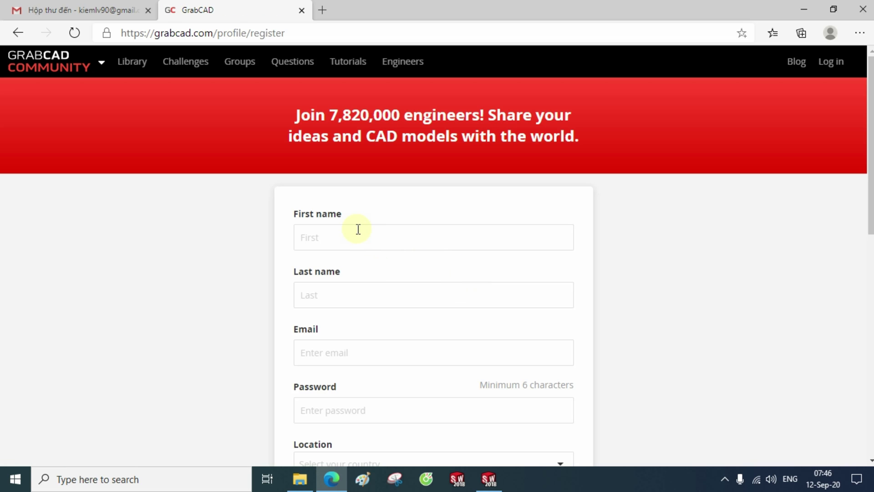
- Enter the user's first name and last name in the registration form
scroll(359, 228, down, 2)
click(372, 116)
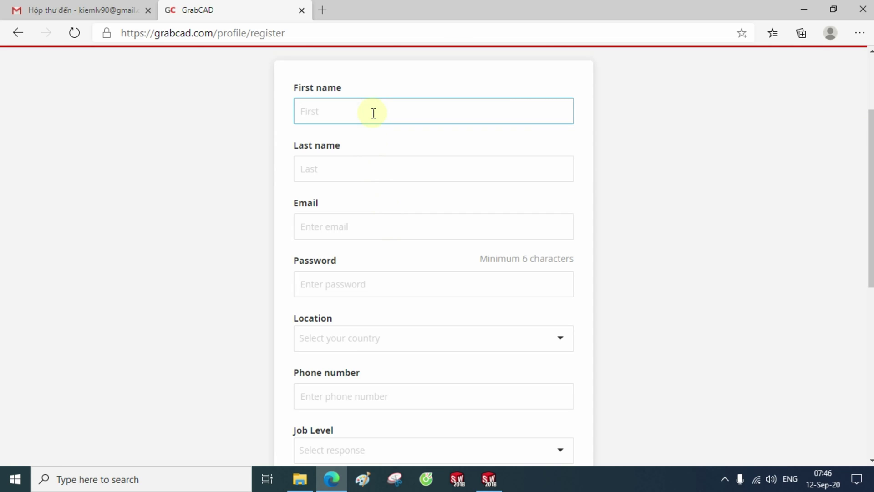
click(351, 178)
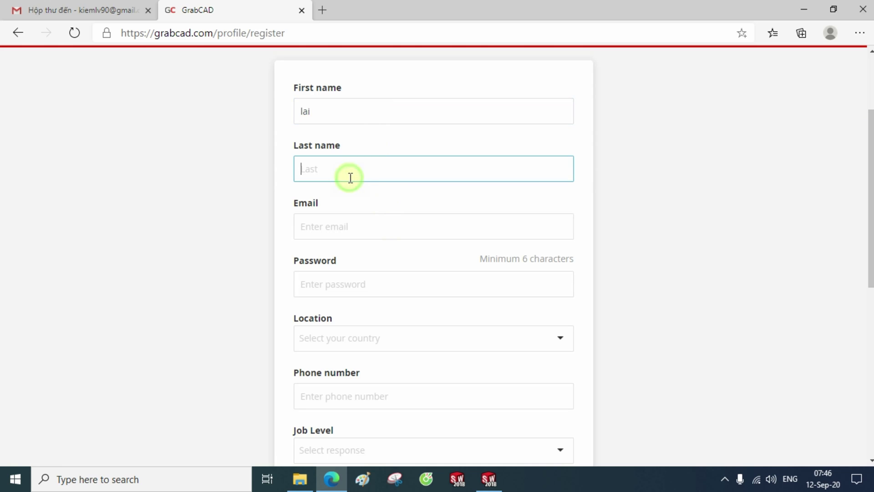
- Enter the user's e-mail address, correcting a typo, and type the account password
click(336, 228)
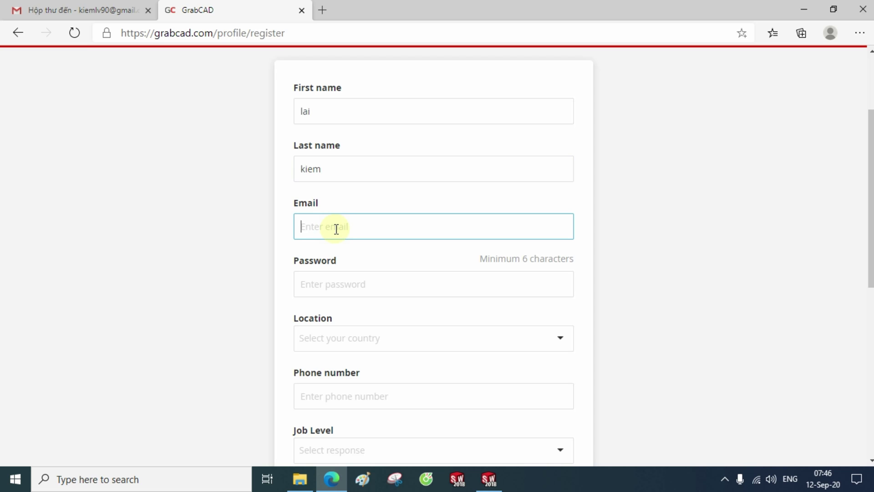
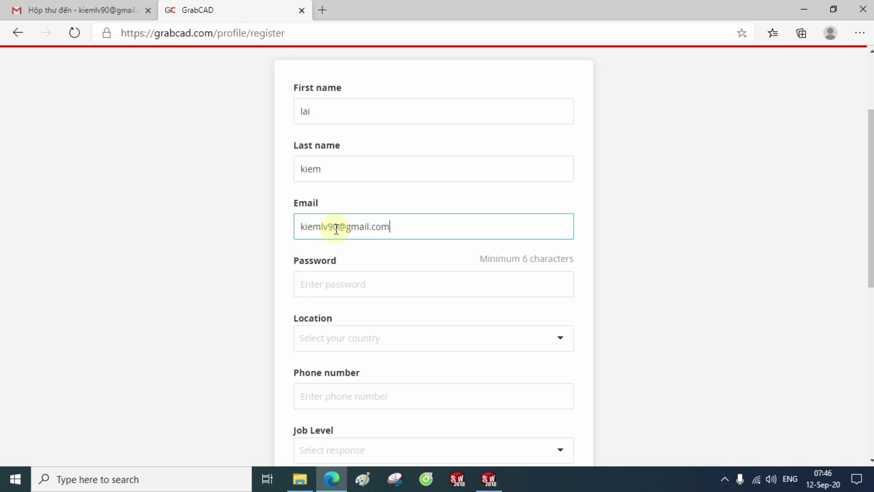
click(334, 290)
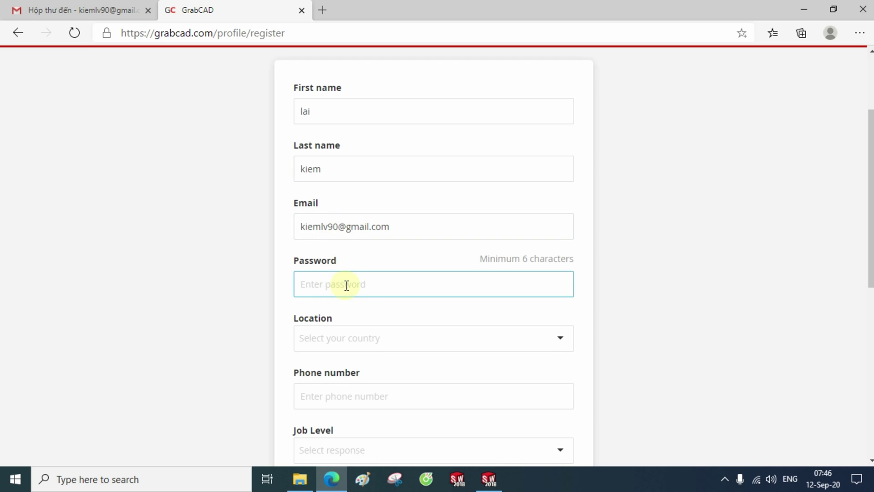
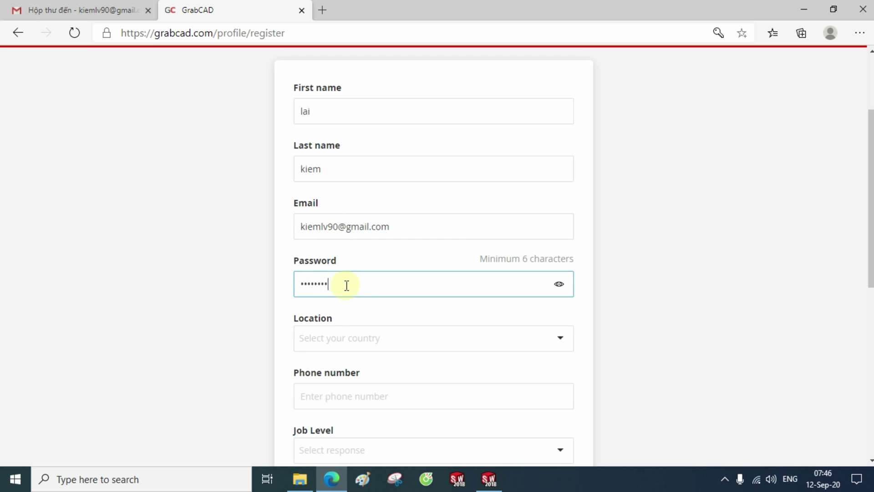
scroll(357, 340, down, 3)
- Set the location to Viet Nam and enter the user's phone number
click(444, 210)
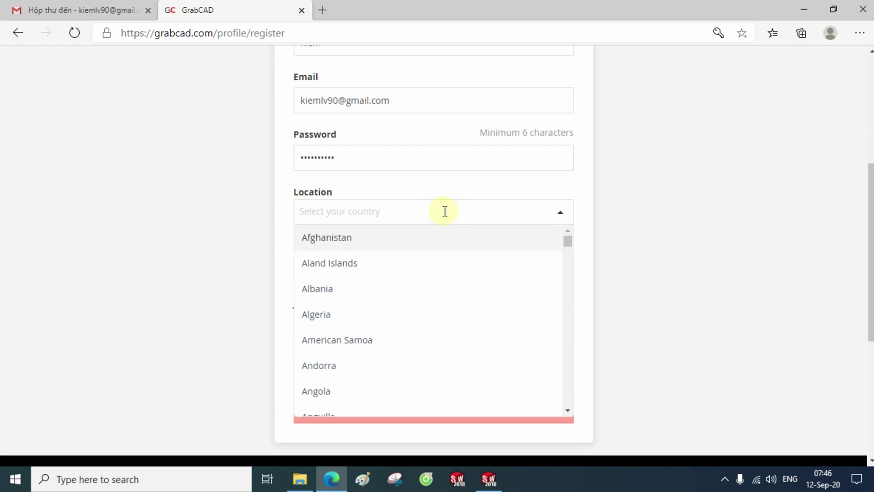
text(v)
scroll(437, 297, down, 2)
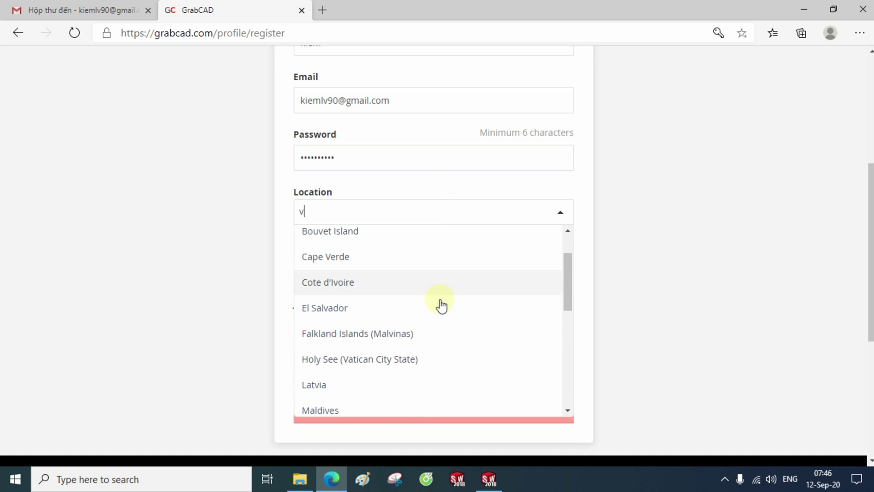
scroll(439, 303, down, 1)
scroll(442, 310, down, 2)
scroll(444, 310, down, 3)
scroll(446, 314, down, 2)
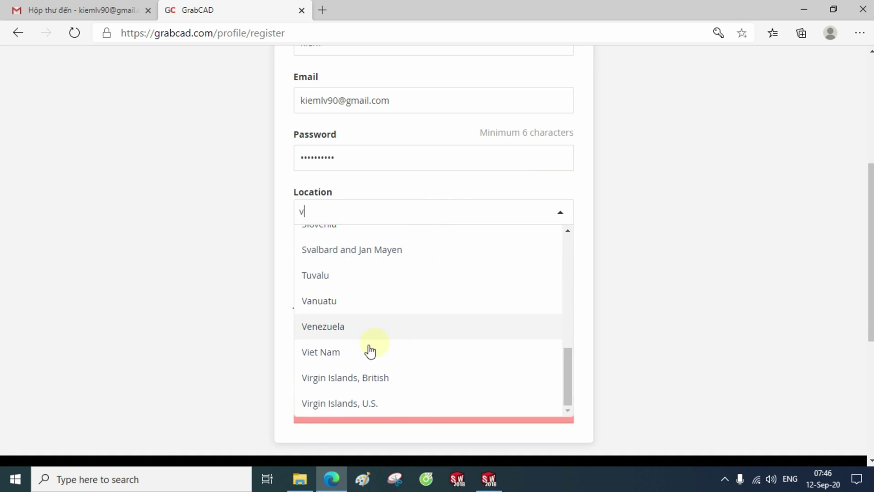
click(343, 353)
scroll(415, 291, down, 1)
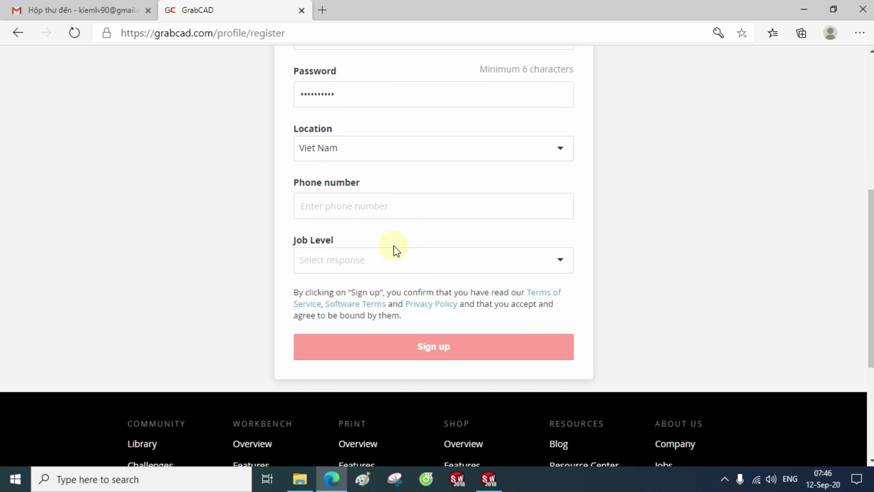
click(369, 204)
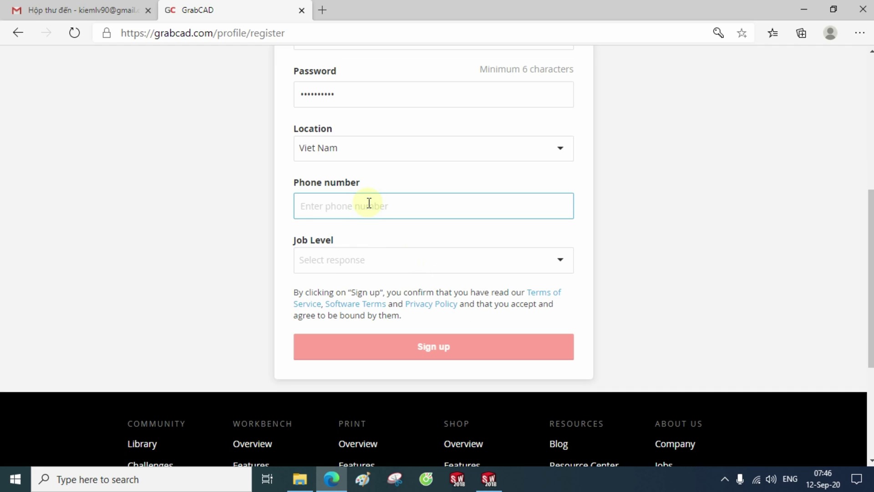
text(0)
text(988888888)
- Choose Student as the job level
click(405, 257)
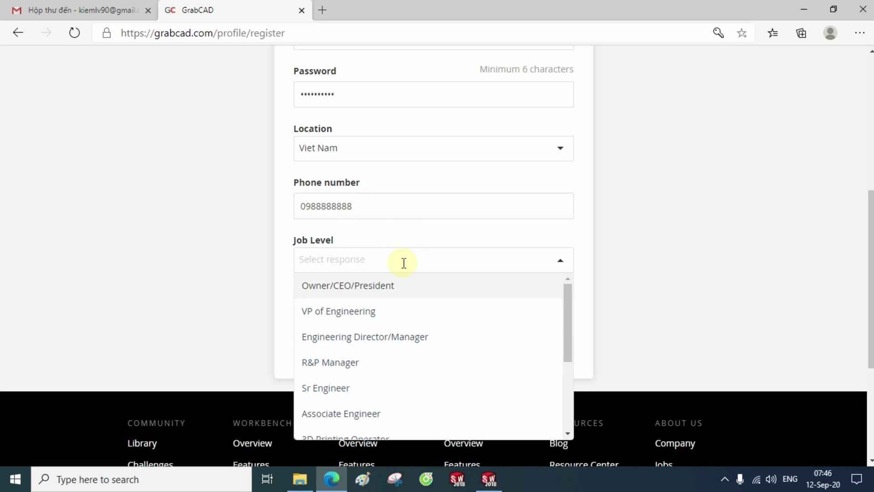
scroll(415, 313, down, 1)
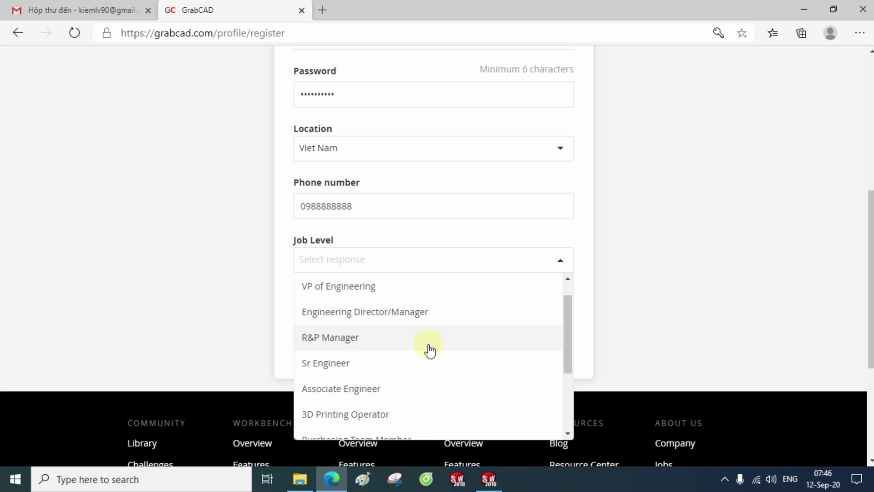
scroll(429, 348, down, 2)
scroll(429, 358, down, 1)
scroll(430, 362, down, 1)
scroll(391, 372, down, 1)
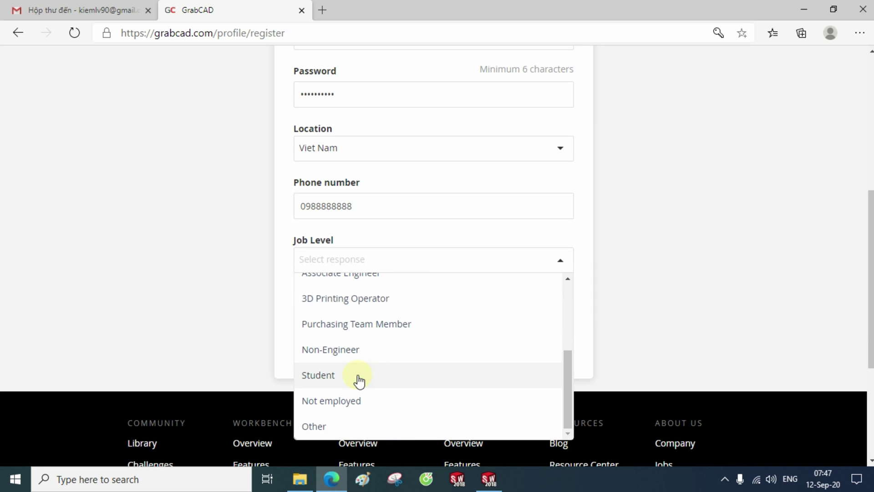
click(359, 380)
scroll(544, 291, down, 1)
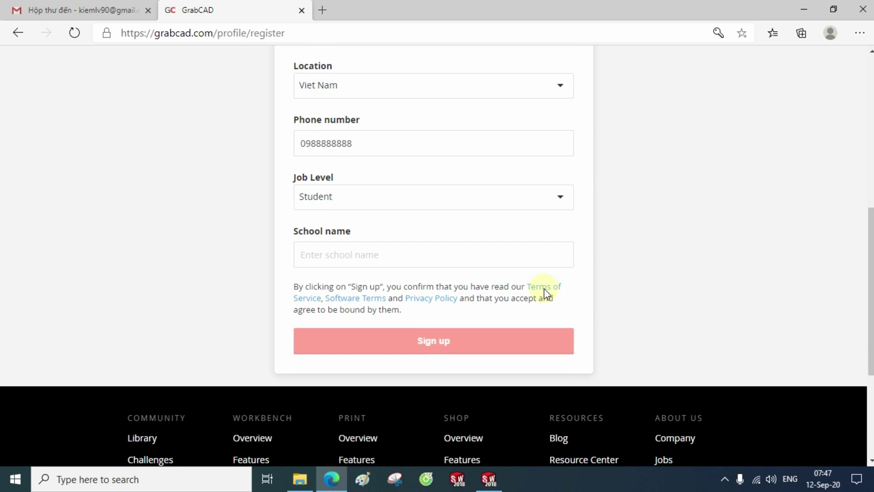
- Enter school name 'haui' and submit the sign-up form
click(397, 254)
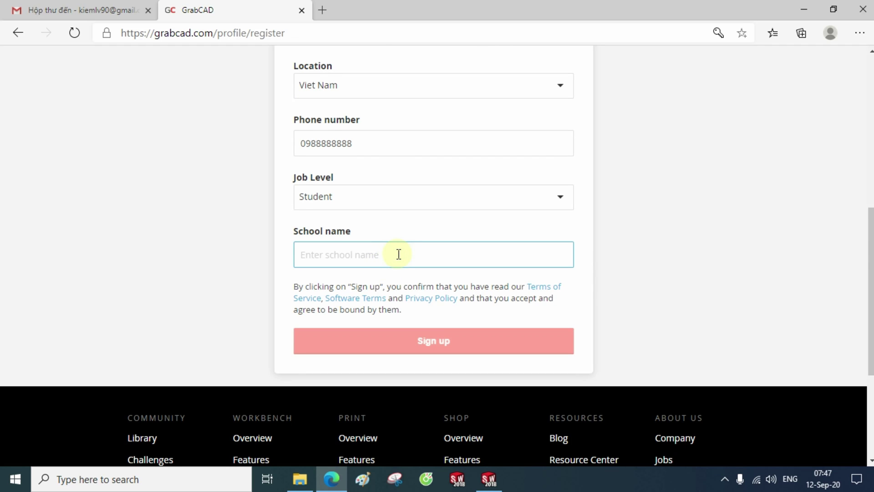
text(haui)
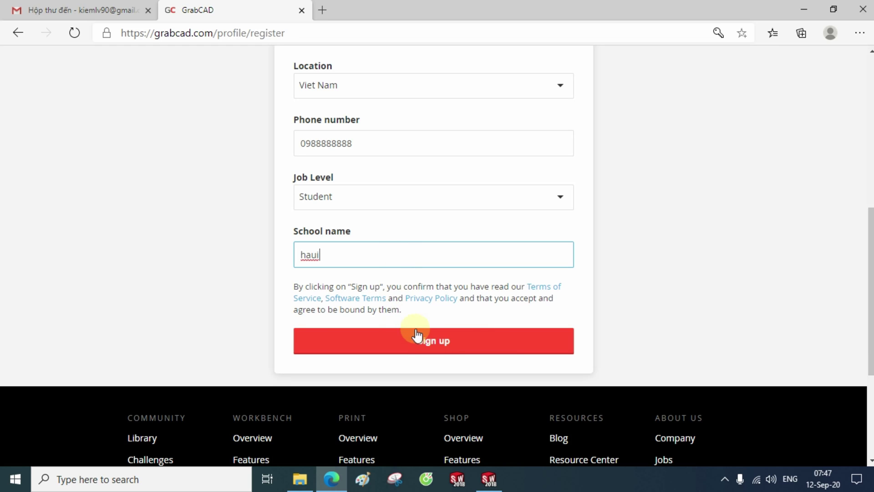
click(449, 343)
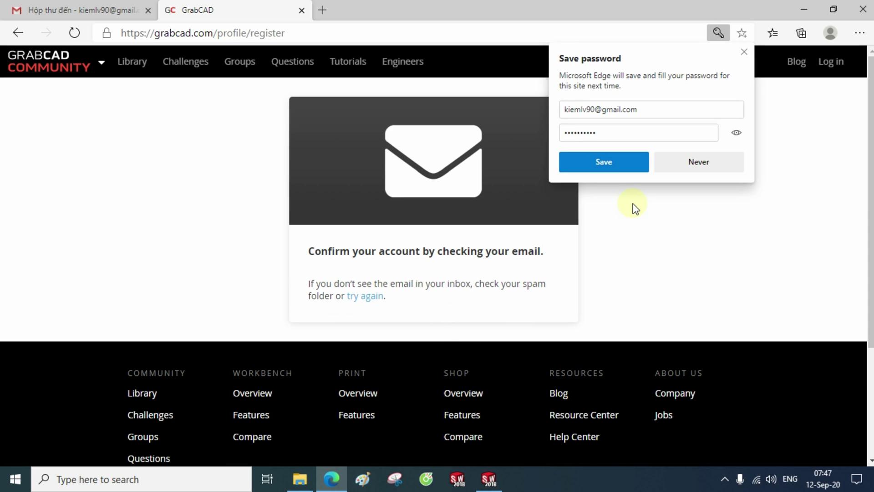
- Save the GrabCAD password in Edge and switch to the Gmail tab
click(635, 168)
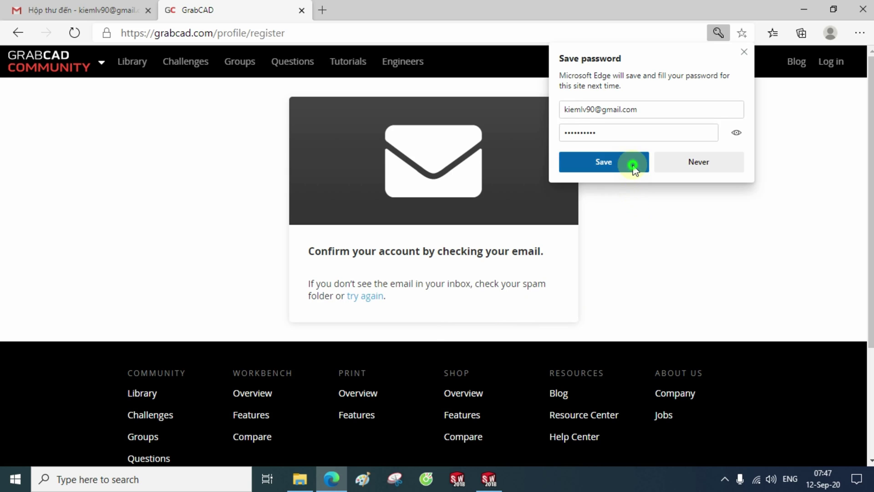
click(93, 7)
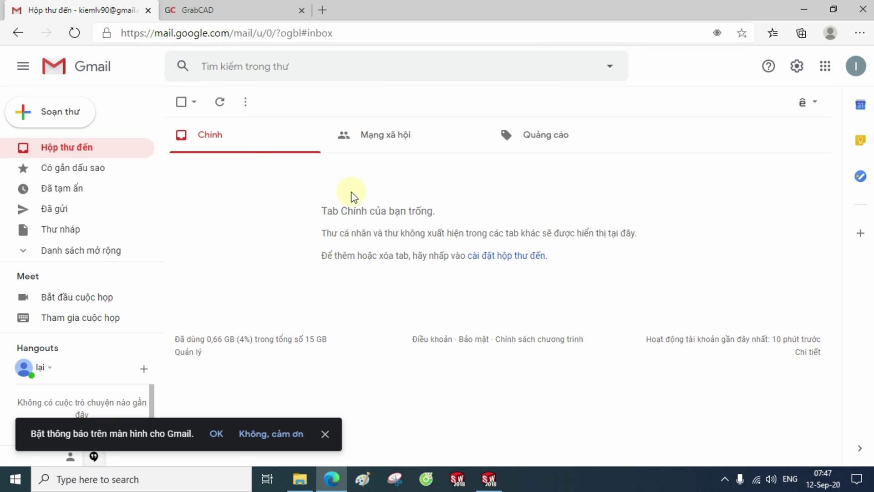
- Refresh Gmail, open 'Confirm your email for GrabCAD' and follow its verification link
right_click(470, 93)
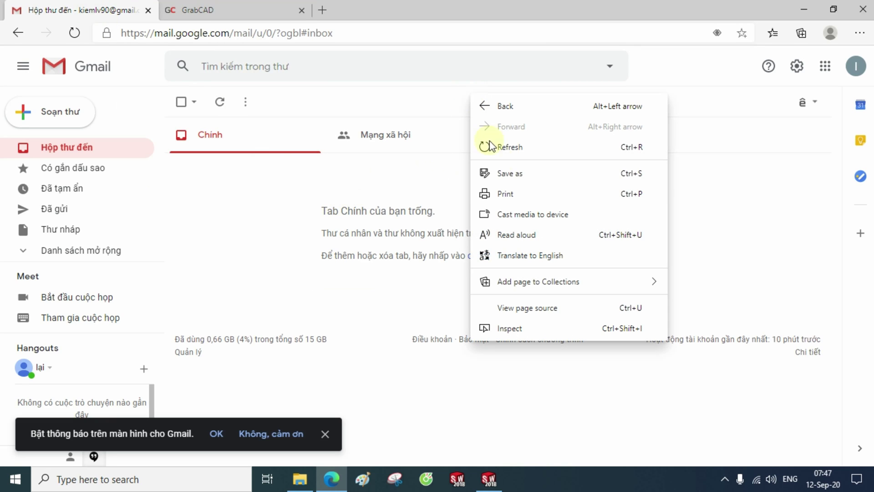
click(531, 155)
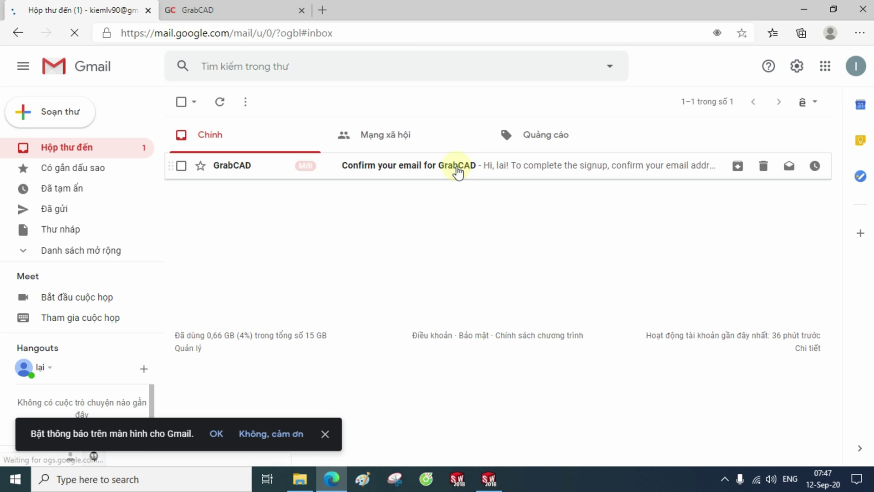
click(392, 169)
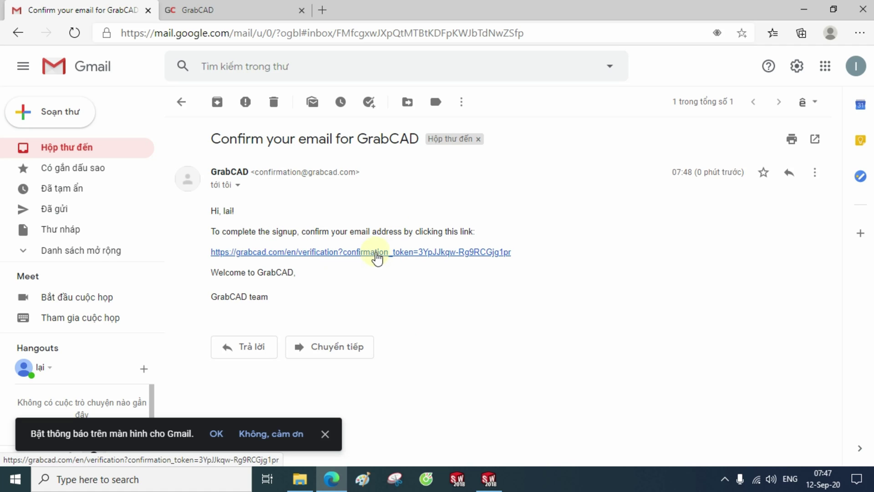
click(397, 253)
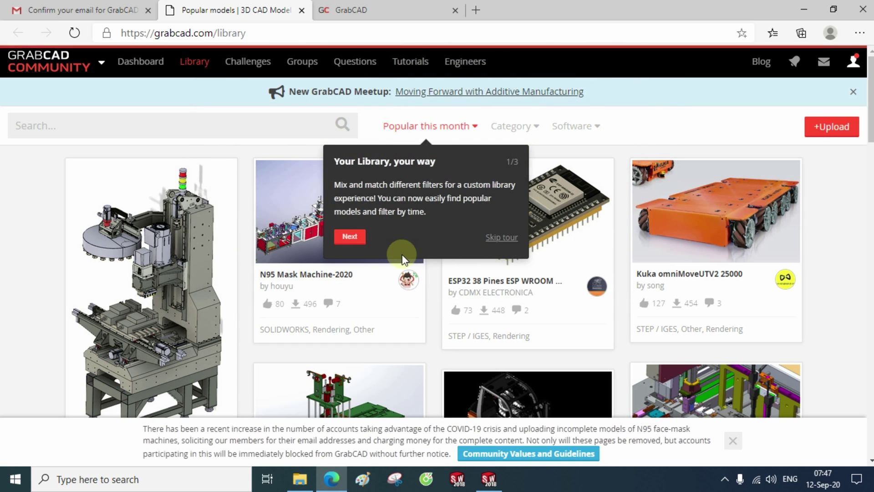
- Skip the library tour, go to Workbench, and set 3D printer use to Education/Research
click(500, 239)
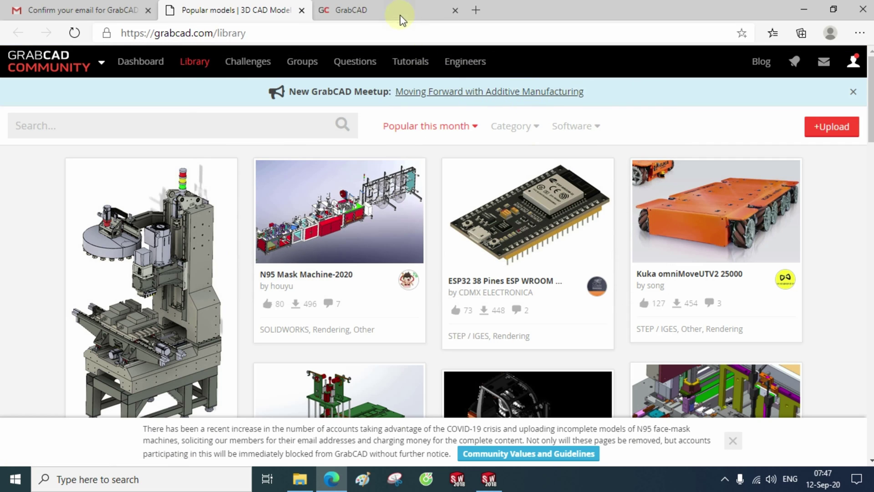
mouse_move(55, 61)
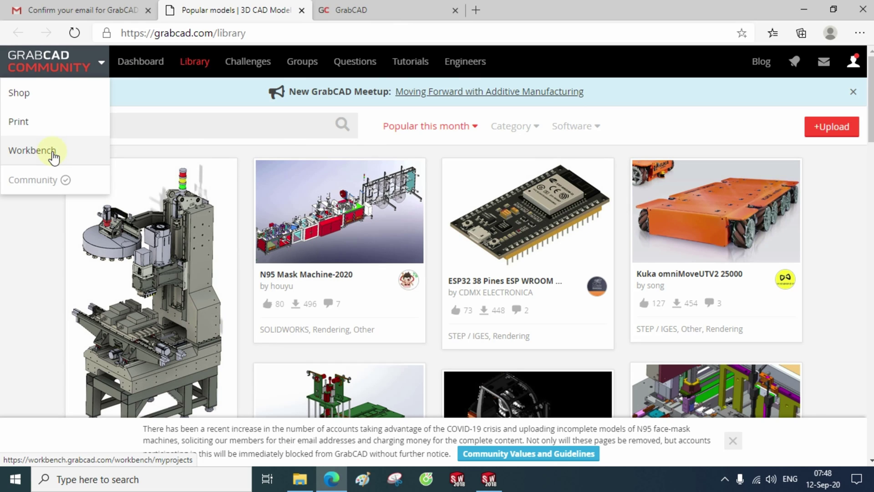
click(53, 156)
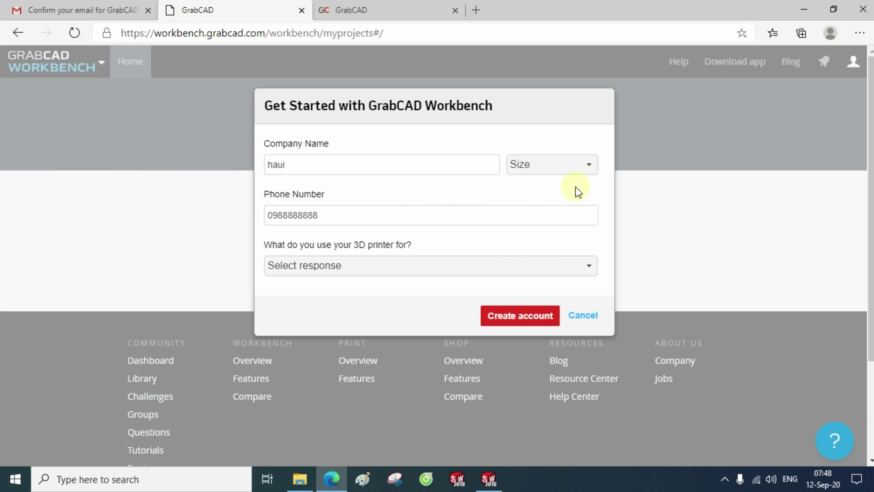
click(578, 266)
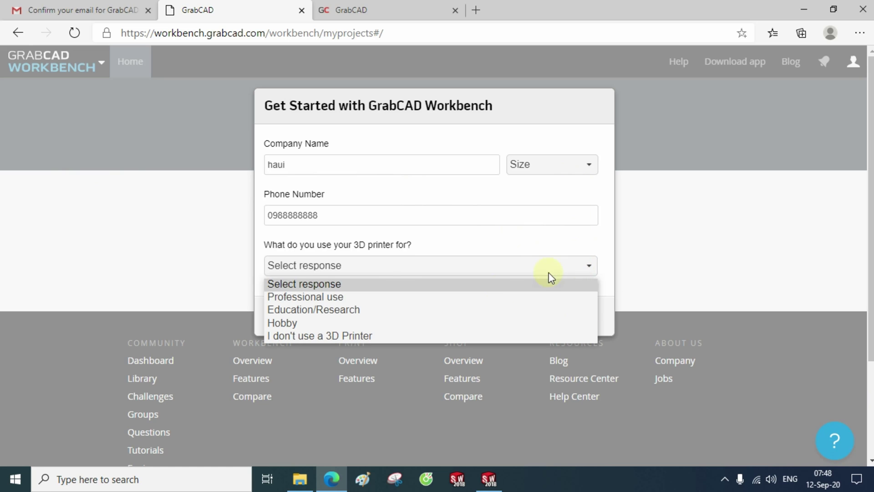
click(369, 314)
- Set the company size to Not a company
click(578, 165)
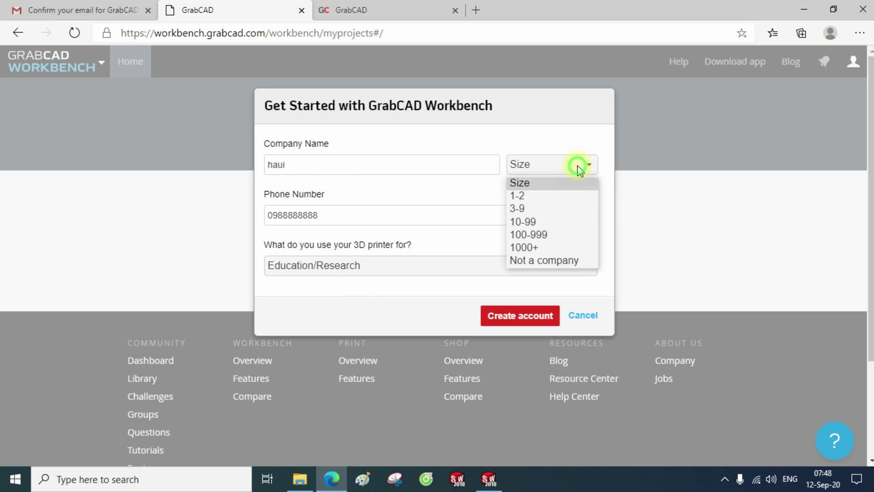
click(578, 165)
click(581, 168)
click(562, 263)
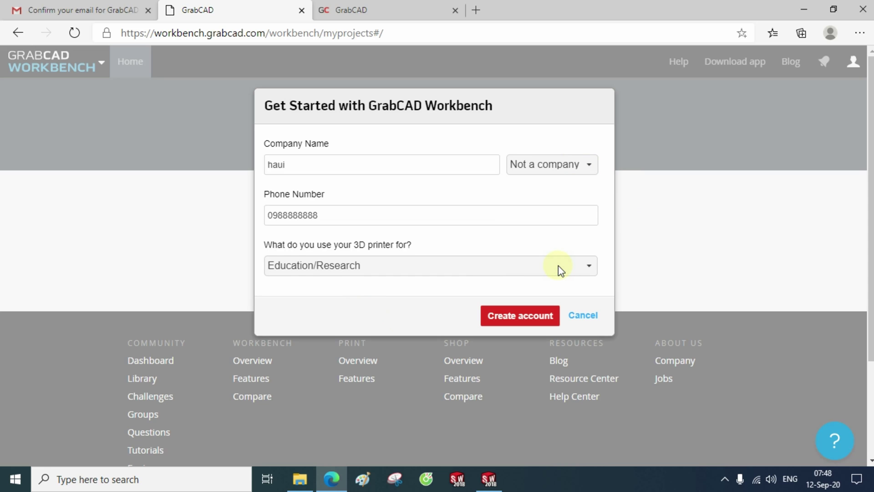
- Create the Workbench account, then create a new project named 'da'
click(542, 314)
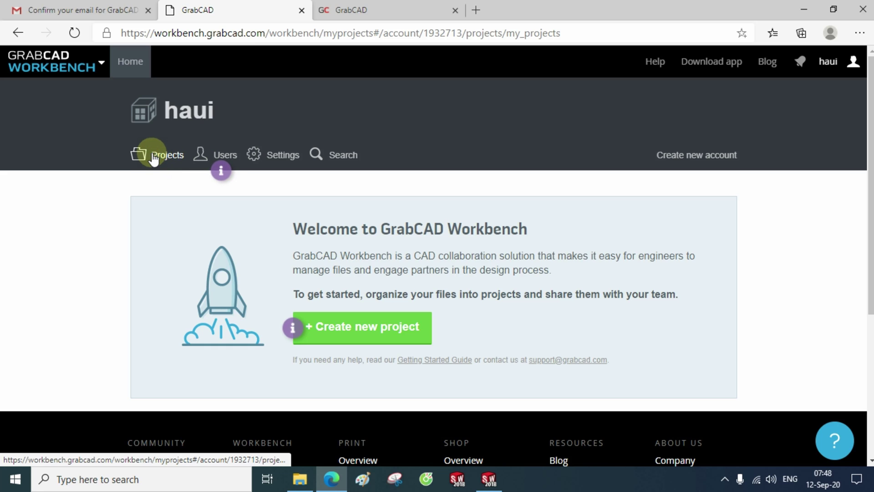
click(385, 329)
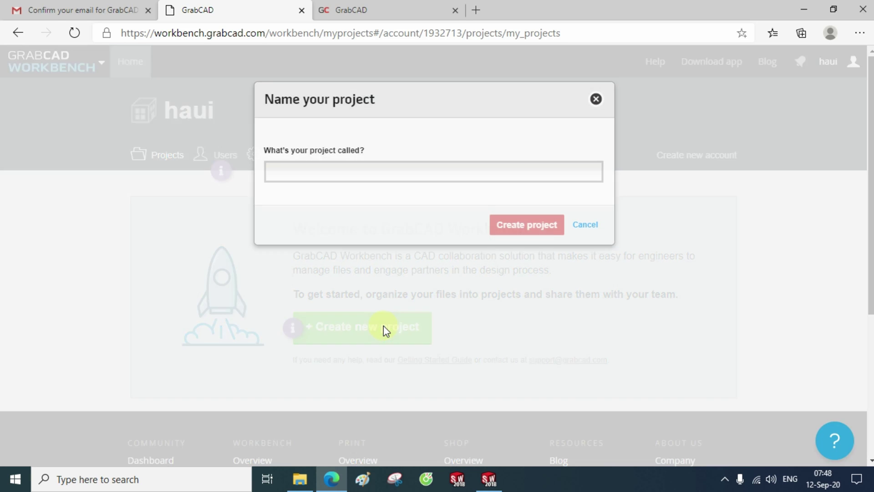
click(422, 176)
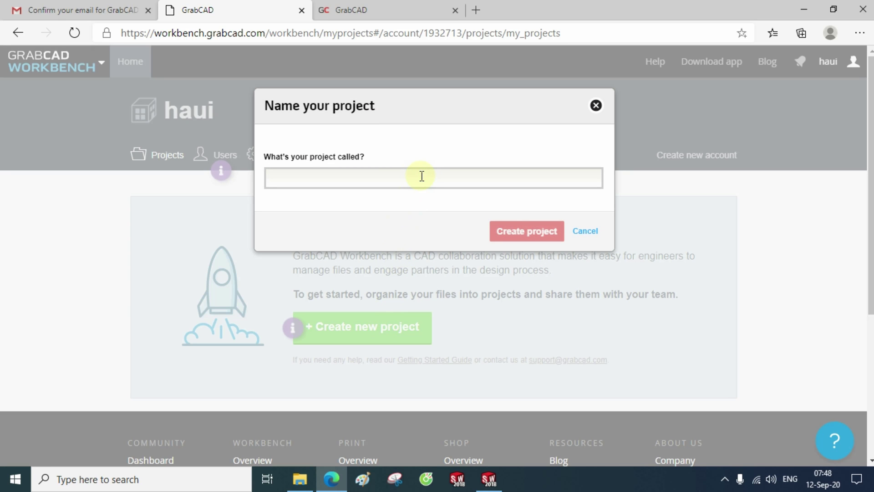
text(da)
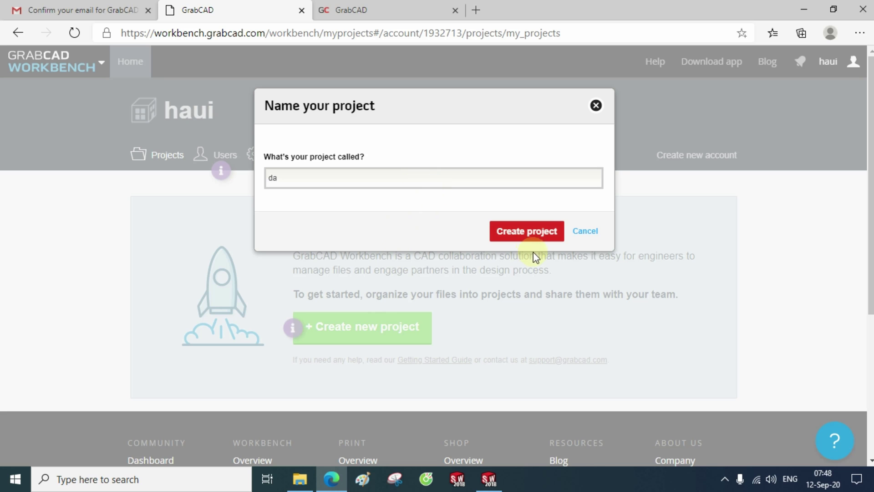
click(543, 234)
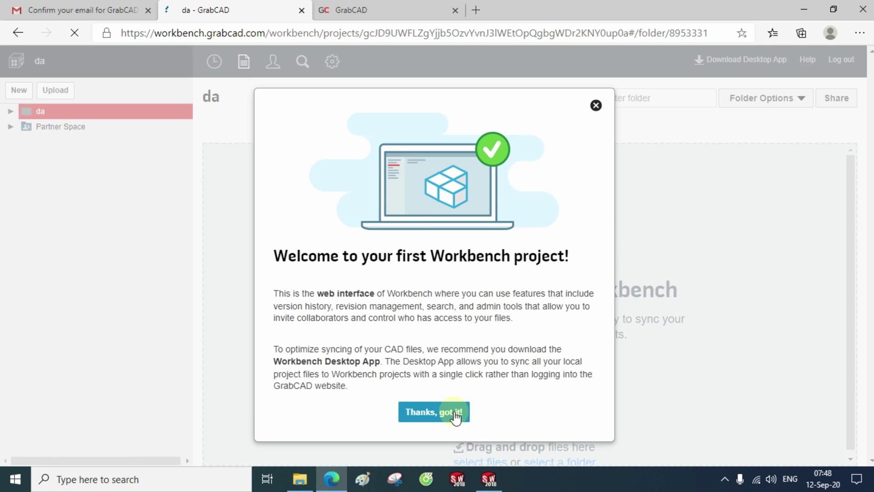
- Start an individual-file upload and browse to Desktop > DATA > AA BTL > AA BTL
click(597, 106)
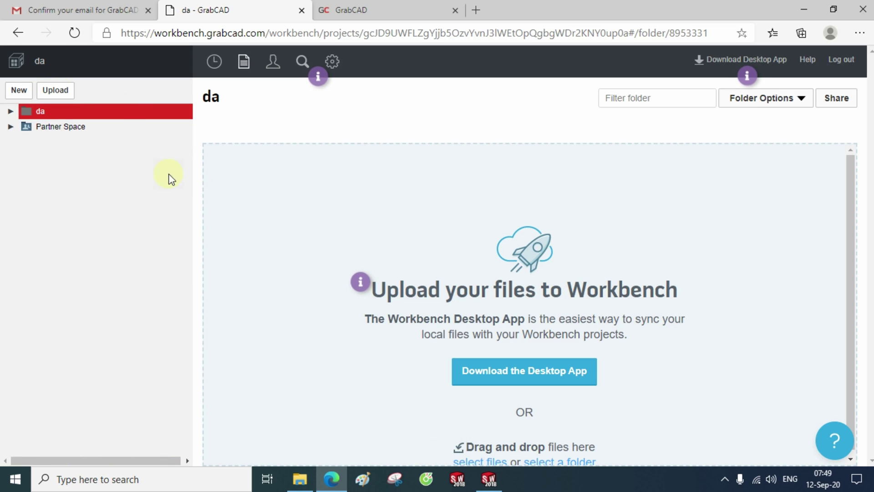
click(55, 94)
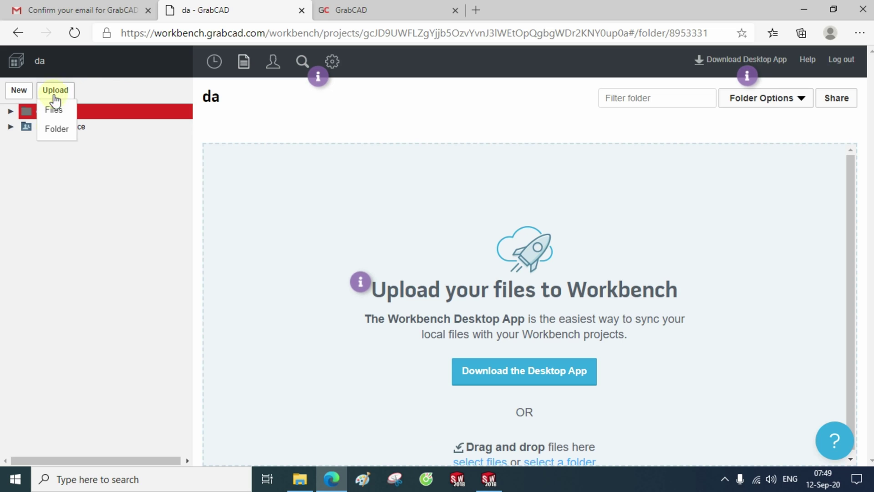
click(54, 110)
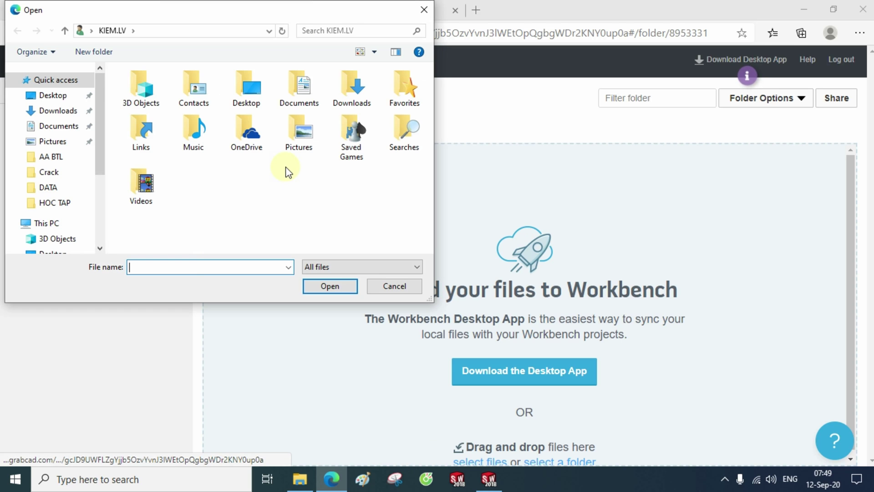
click(53, 95)
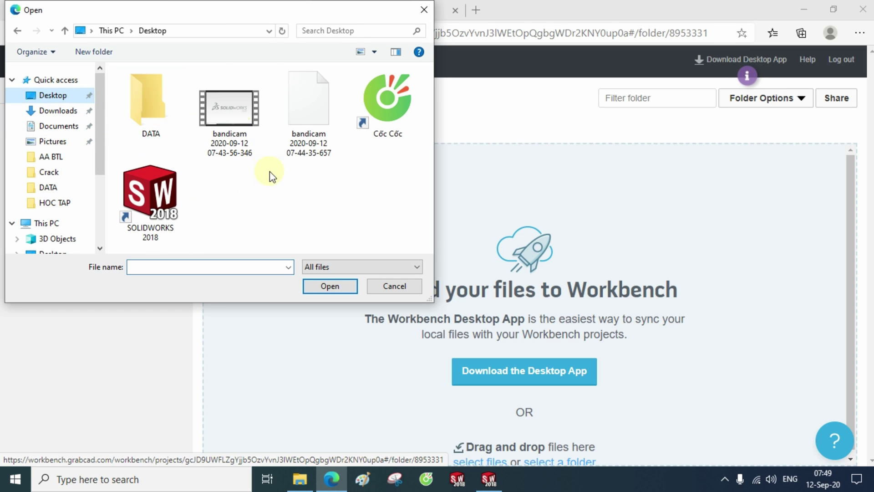
double_click(152, 134)
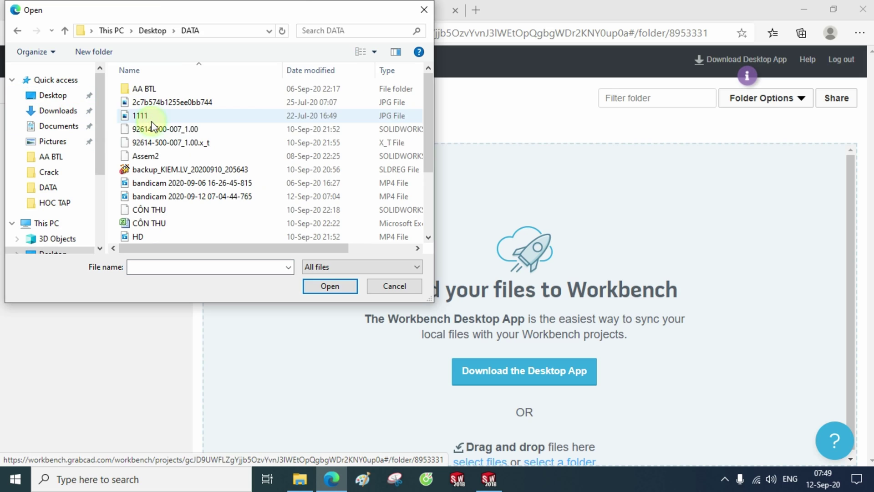
click(195, 86)
double_click(196, 86)
double_click(171, 91)
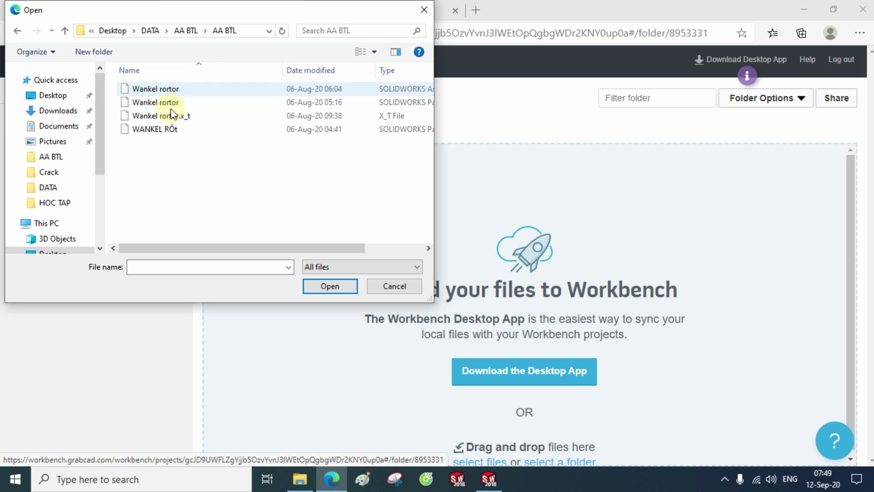
- Upload Wankel rortor.SLDASM, then cancel it over missing dependent parts and confirm
click(158, 91)
click(320, 286)
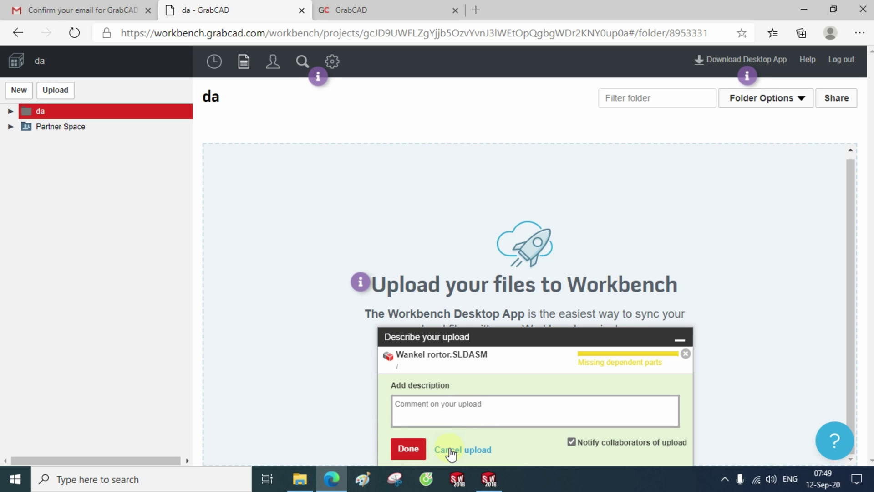
click(450, 452)
click(414, 286)
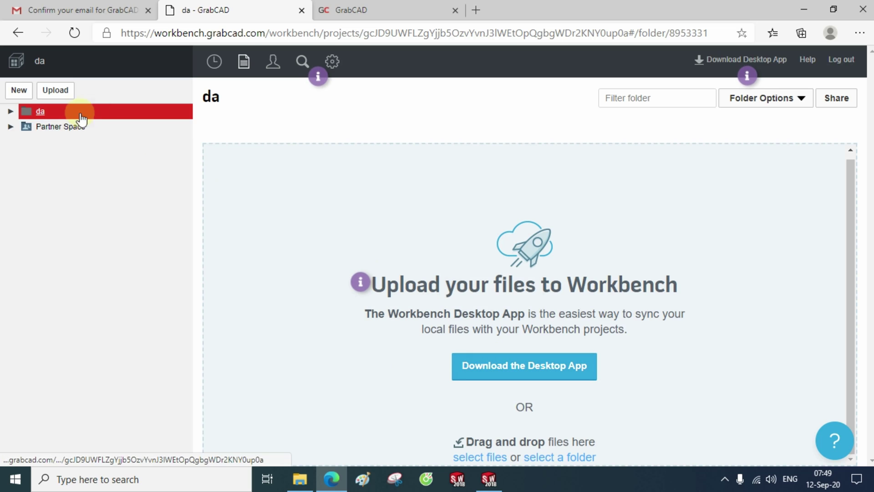
- Upload Wankel rortor.SLDASM, Wankel rortor.SLDPRT and WANKEL RÔt.SLDPRT into the da folder without a description
click(66, 90)
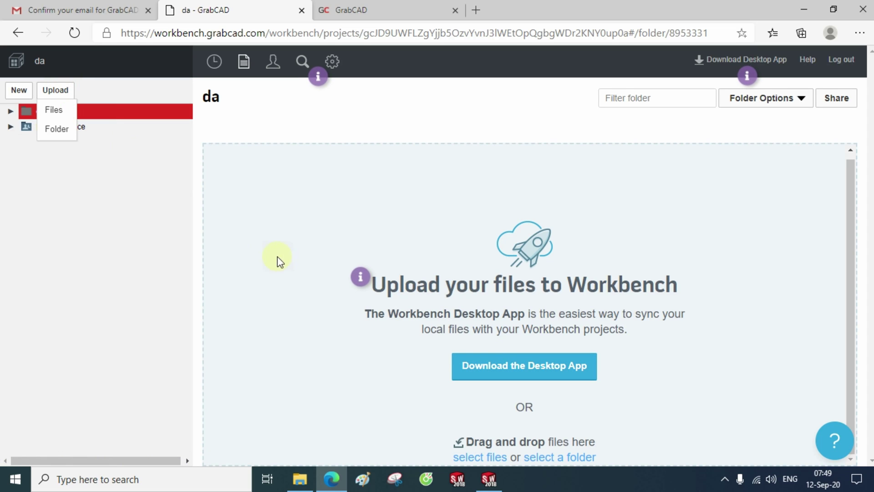
click(51, 109)
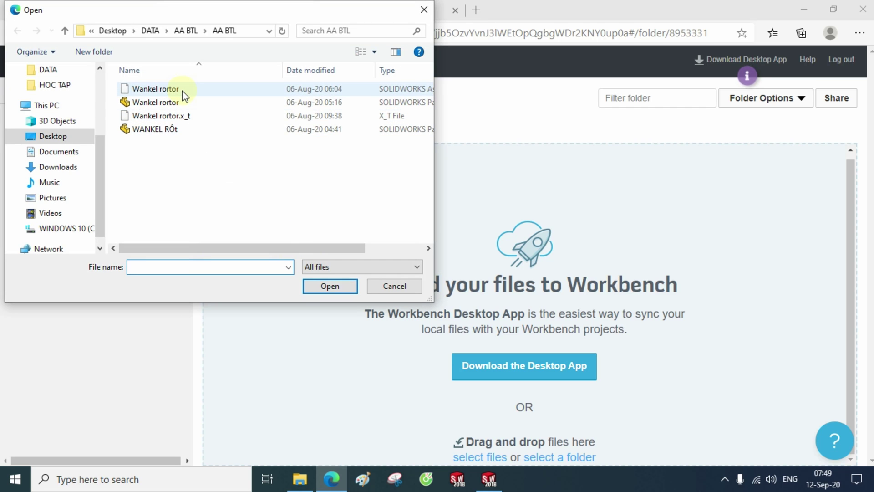
click(183, 90)
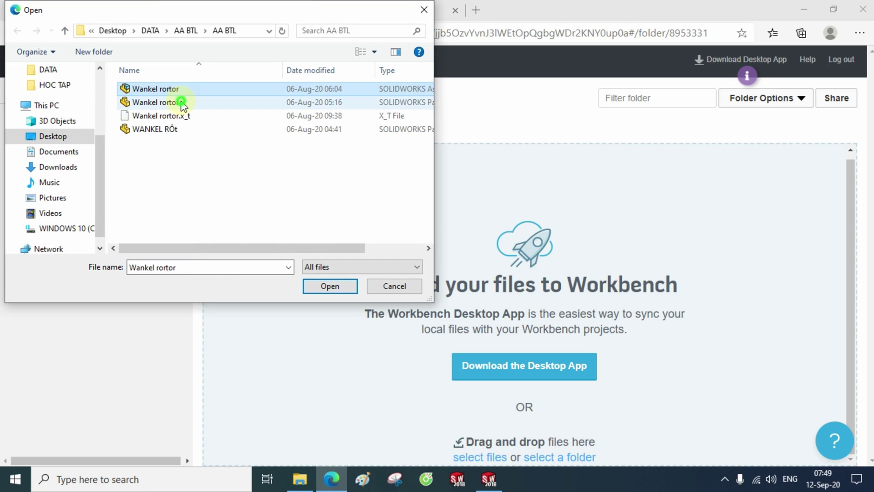
ctrl+click(182, 103)
ctrl+click(181, 128)
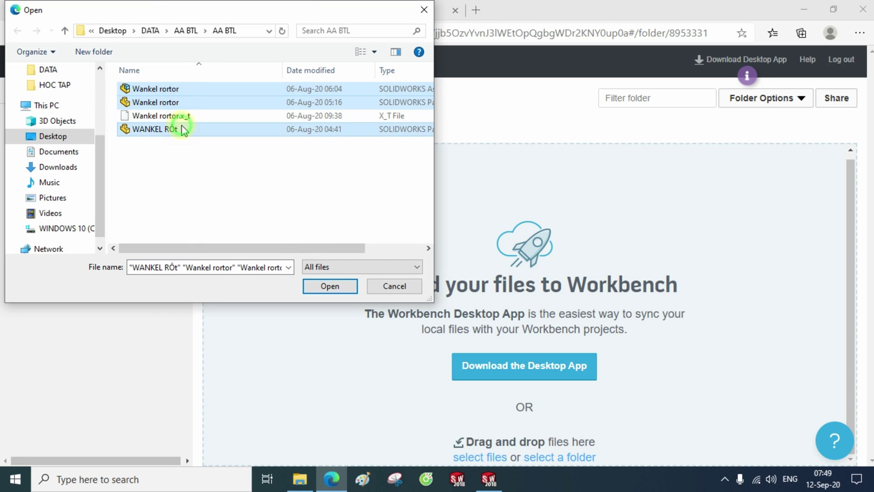
click(318, 285)
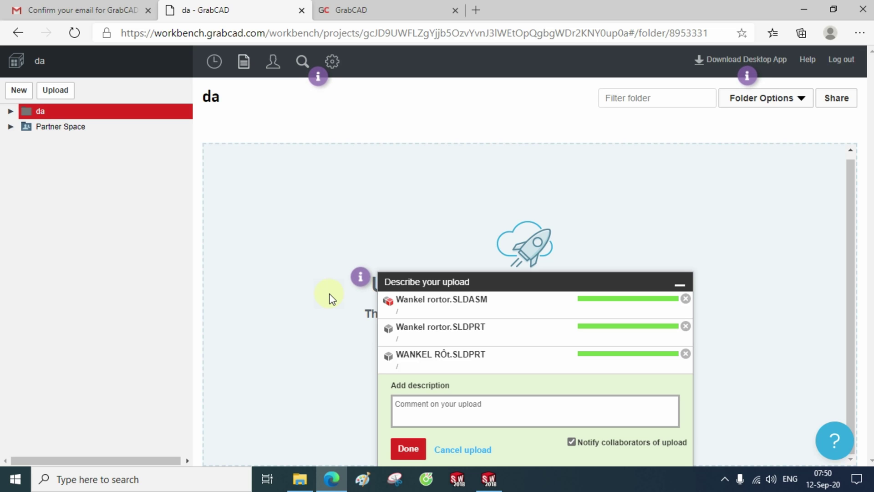
click(408, 449)
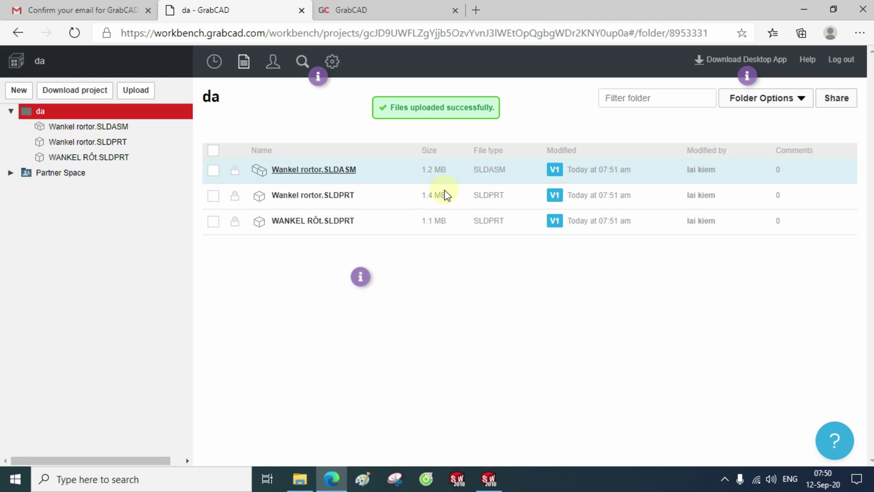
- Open Wankel rortor.SLDASM, orbit the rotor model around, and collapse its component list
click(312, 171)
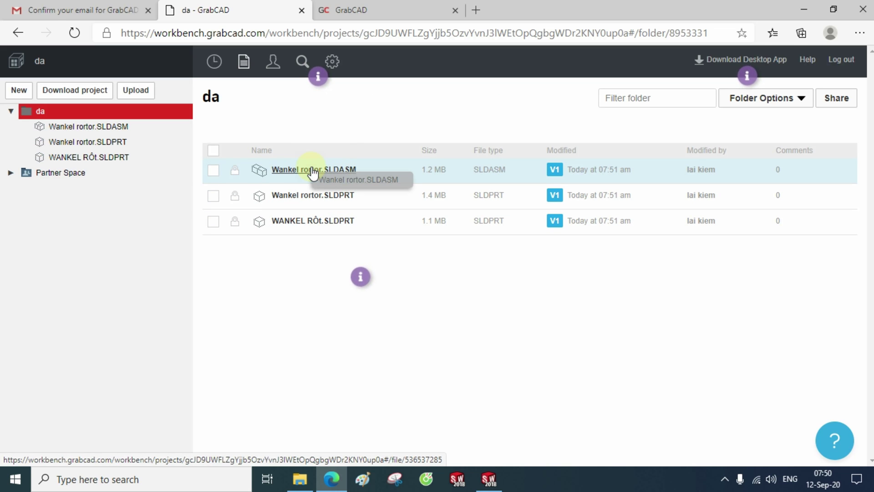
click(313, 171)
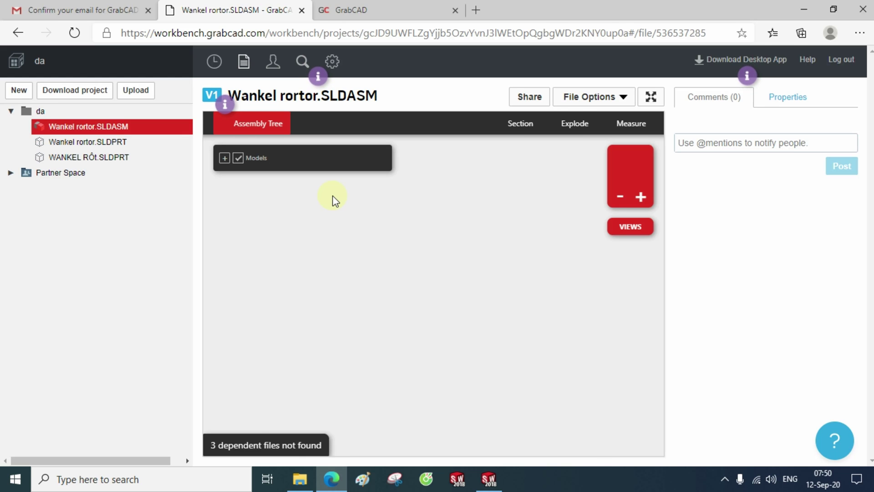
mouse_move(292, 232)
mouse_down()
mouse_move(368, 250)
mouse_move(529, 228)
mouse_up()
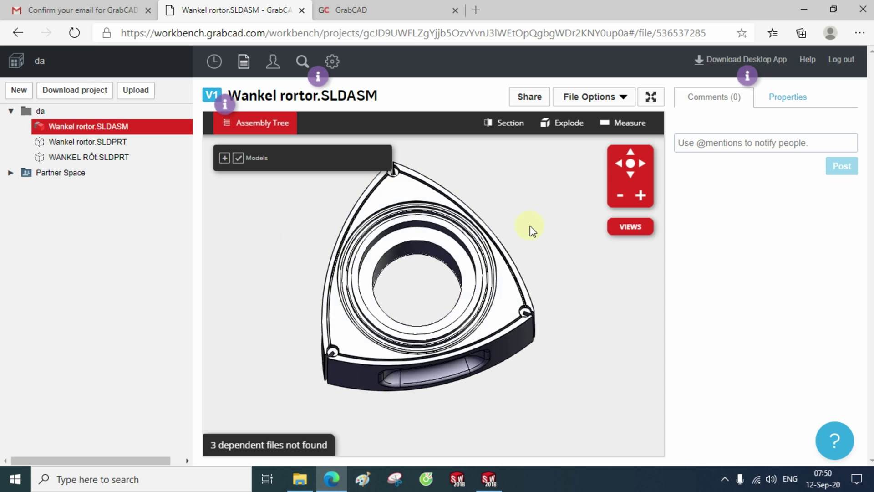
drag(351, 201, 462, 259)
drag(367, 238, 454, 198)
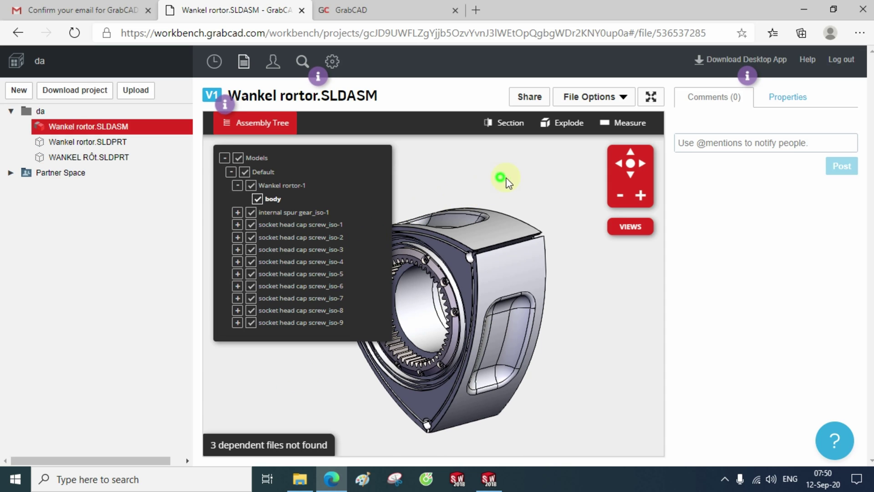
mouse_move(502, 180)
mouse_down()
mouse_move(438, 259)
mouse_move(511, 201)
mouse_move(539, 199)
mouse_move(556, 182)
mouse_up()
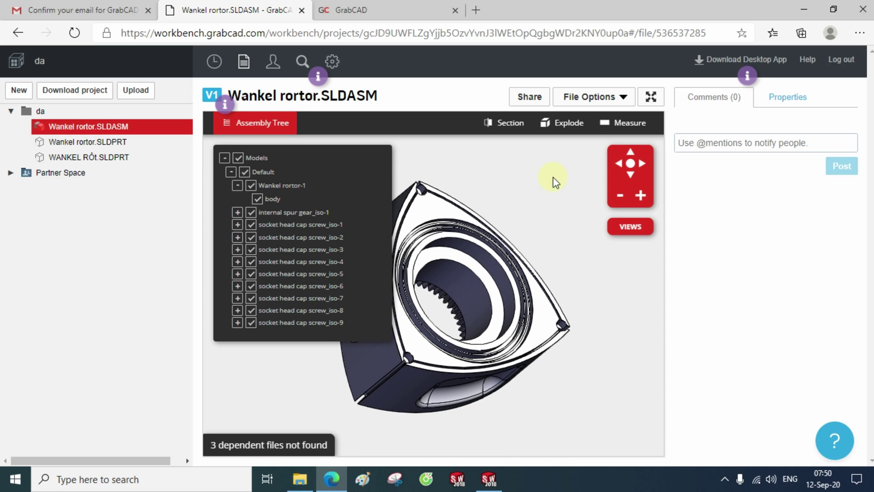
click(223, 157)
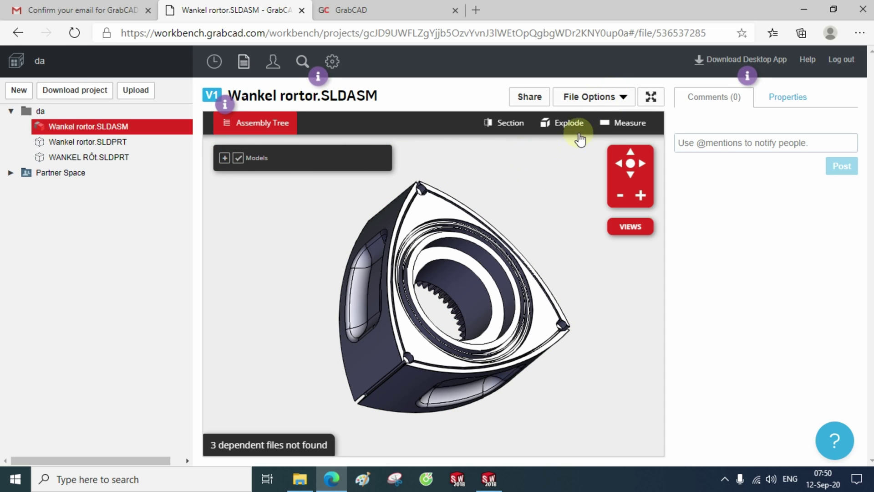
- Export the assembly as Wankel rortor.step in STEP AP 214 format and download it
click(617, 102)
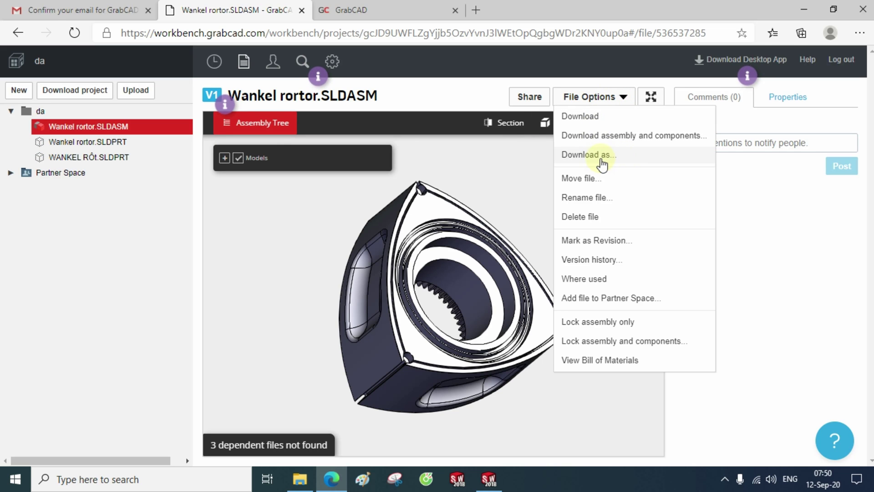
click(605, 158)
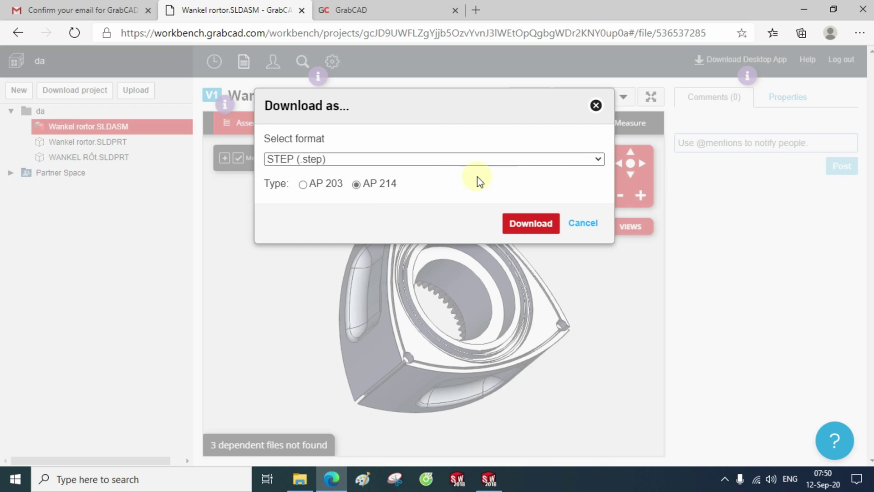
click(422, 159)
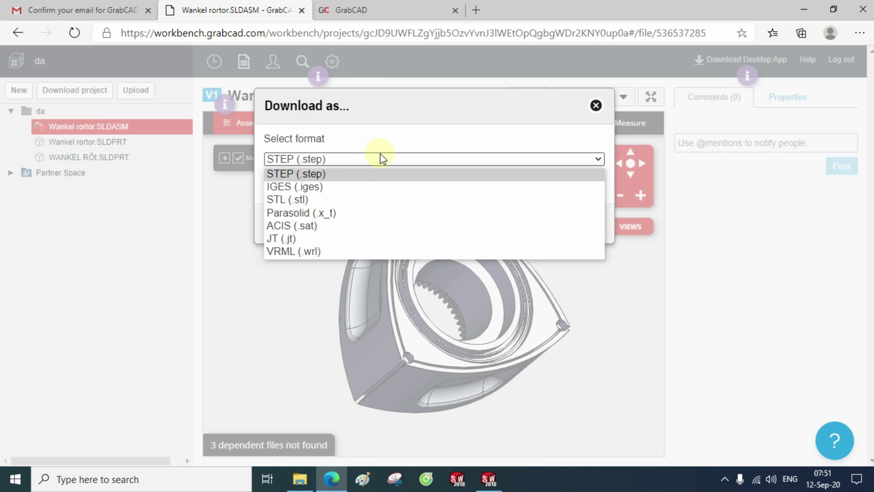
click(354, 161)
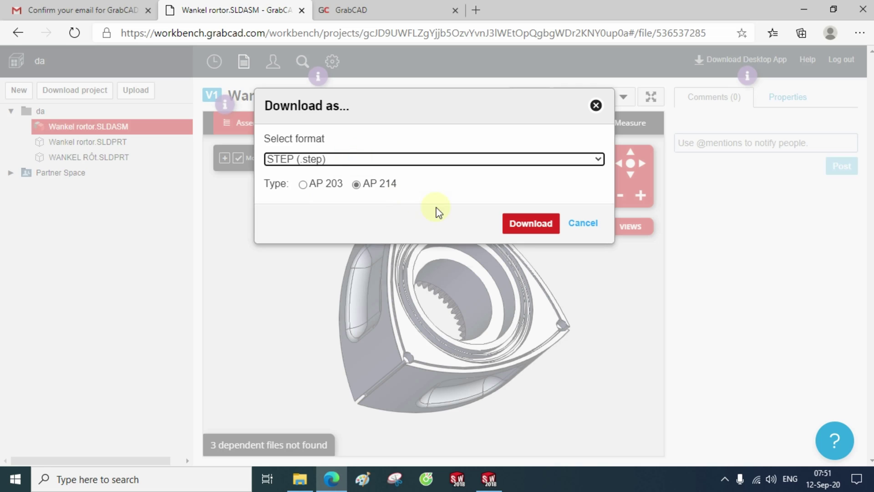
click(357, 184)
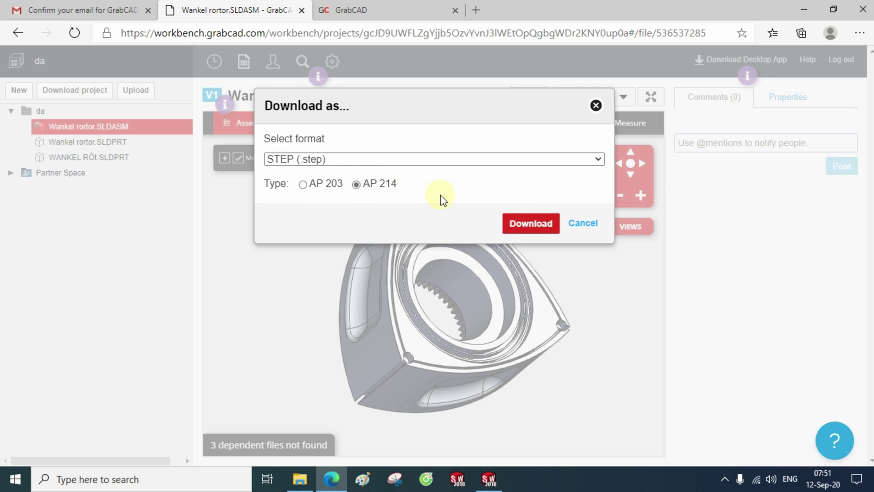
click(542, 229)
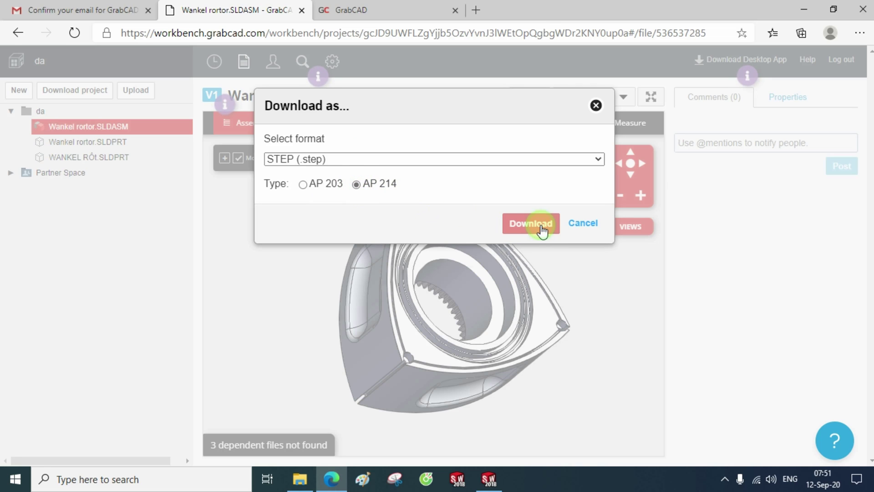
click(586, 198)
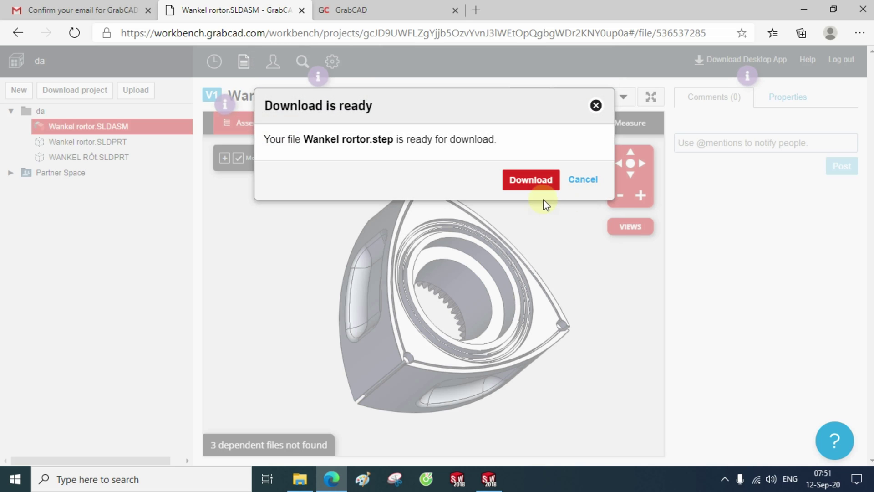
click(533, 192)
click(533, 183)
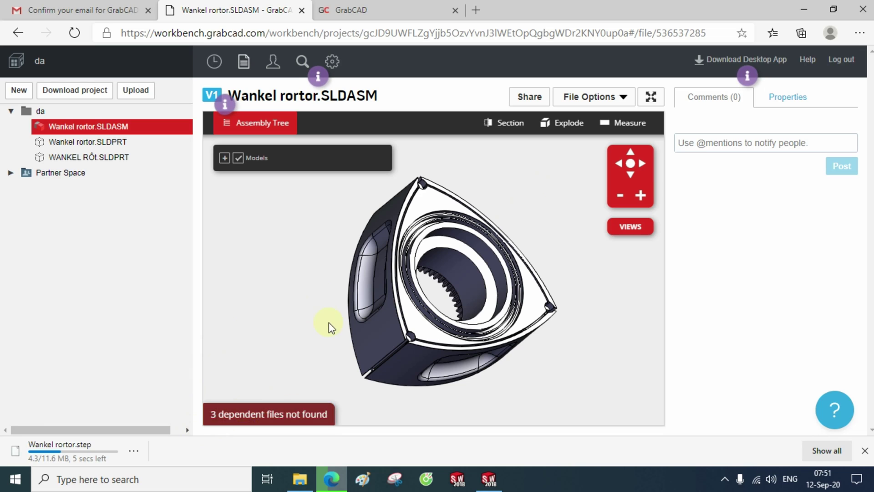
- Open the Wankel rortor.SLDPRT part and download it as a STEP AP 214 file
click(95, 145)
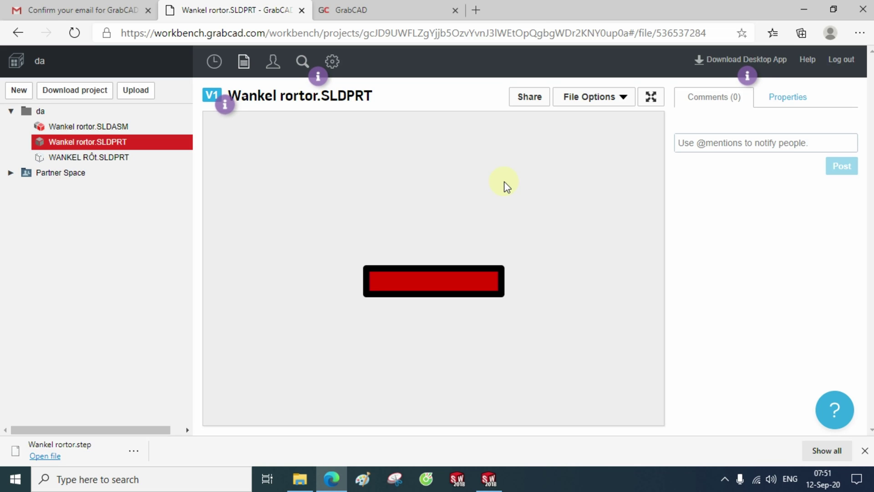
mouse_move(505, 239)
mouse_down()
mouse_move(386, 328)
mouse_move(552, 272)
mouse_move(556, 254)
mouse_up()
click(615, 96)
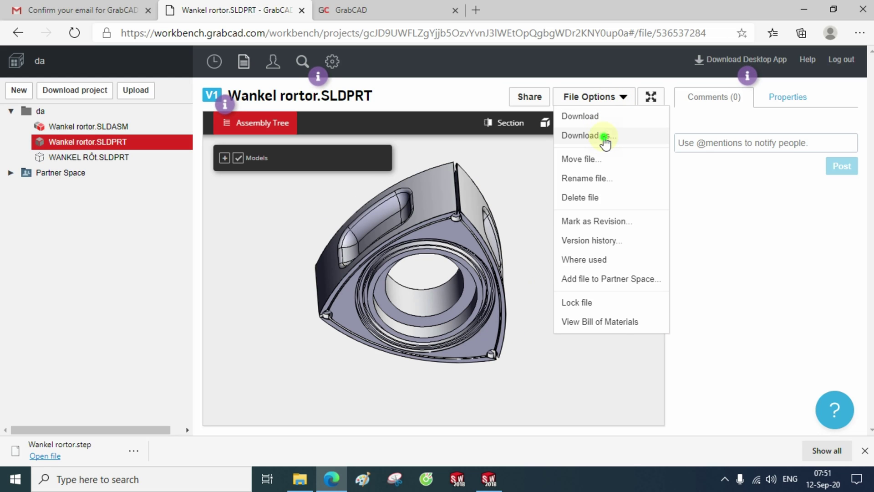
click(588, 135)
click(341, 156)
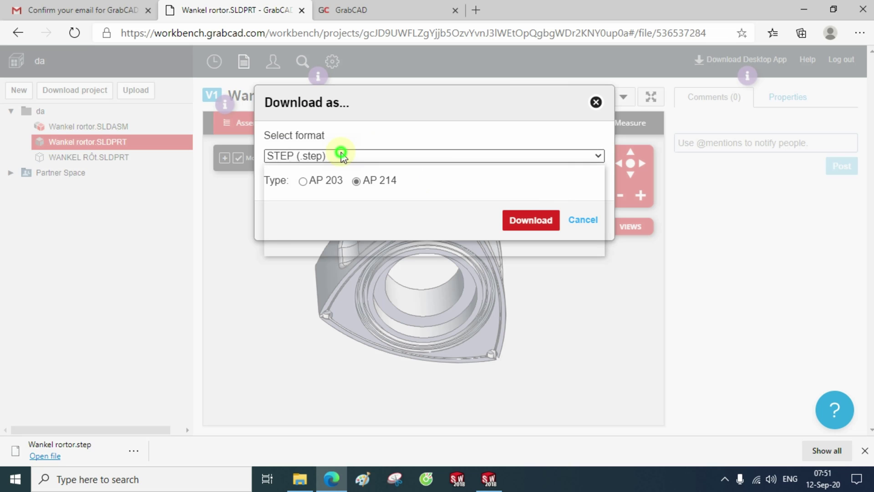
click(335, 170)
click(519, 221)
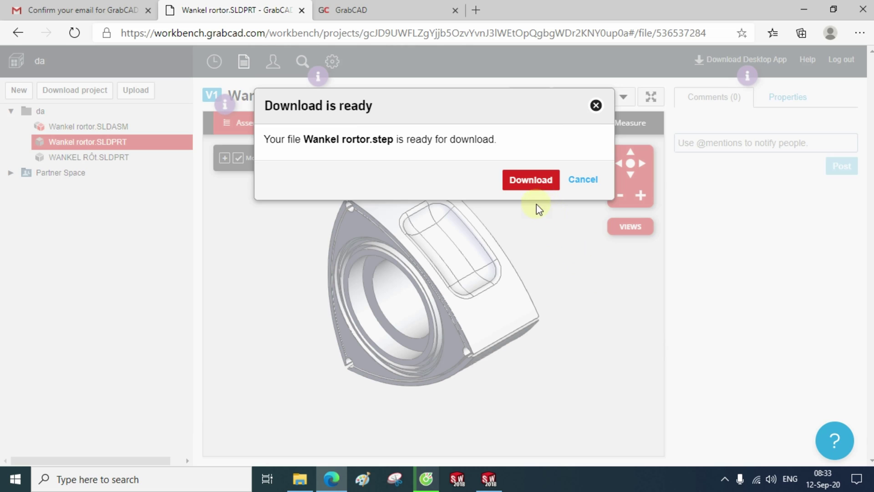
click(545, 181)
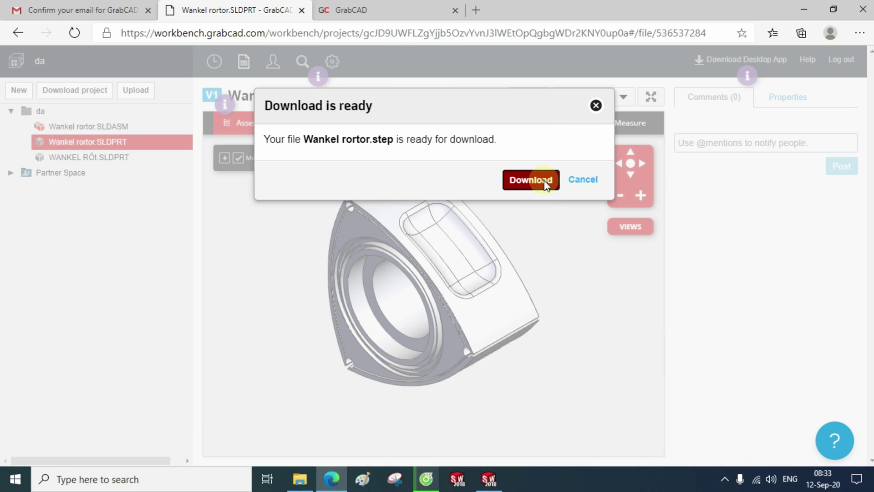
click(546, 182)
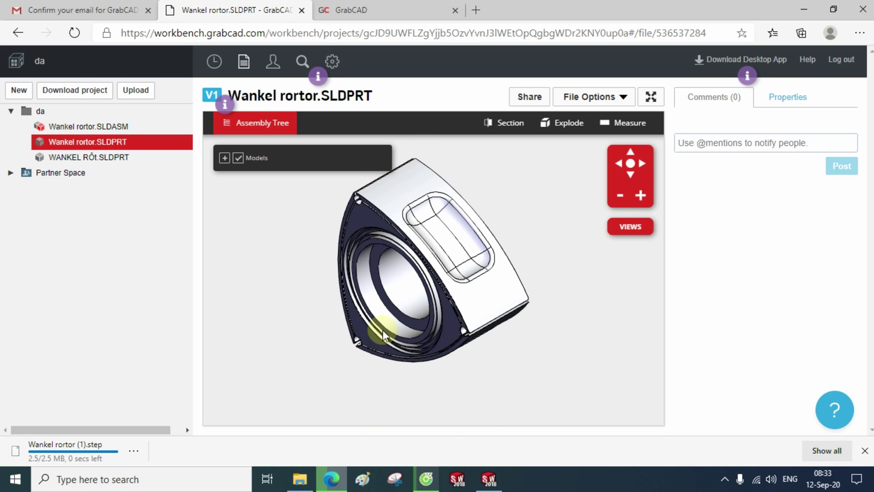
- Download WANKEL RÔt.SLDPRT as WANKEL RÔt.step, then bring up a finished download's options
click(131, 160)
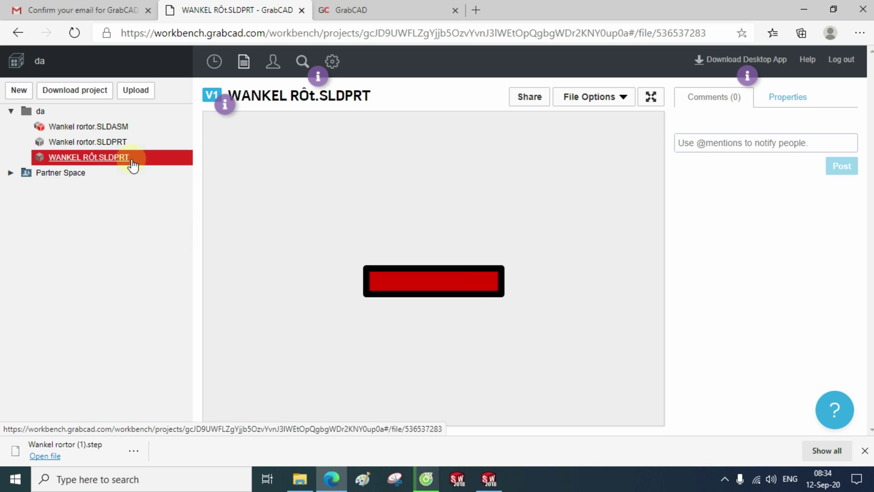
click(620, 98)
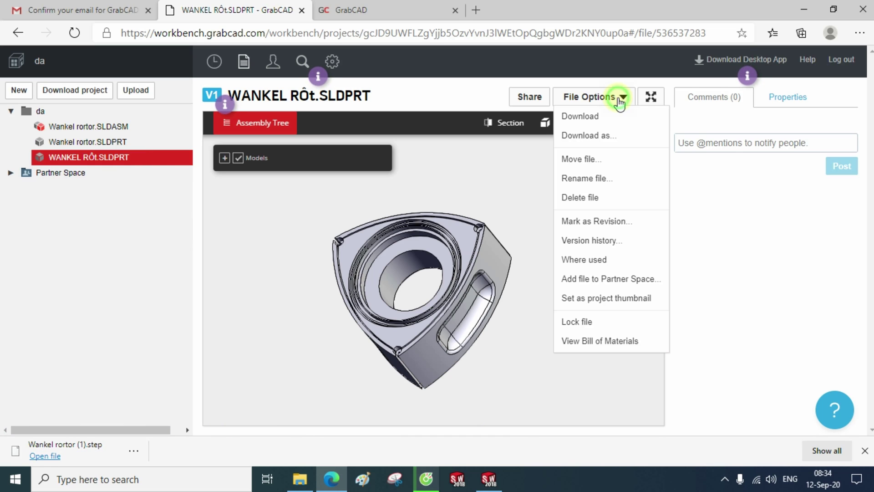
click(619, 143)
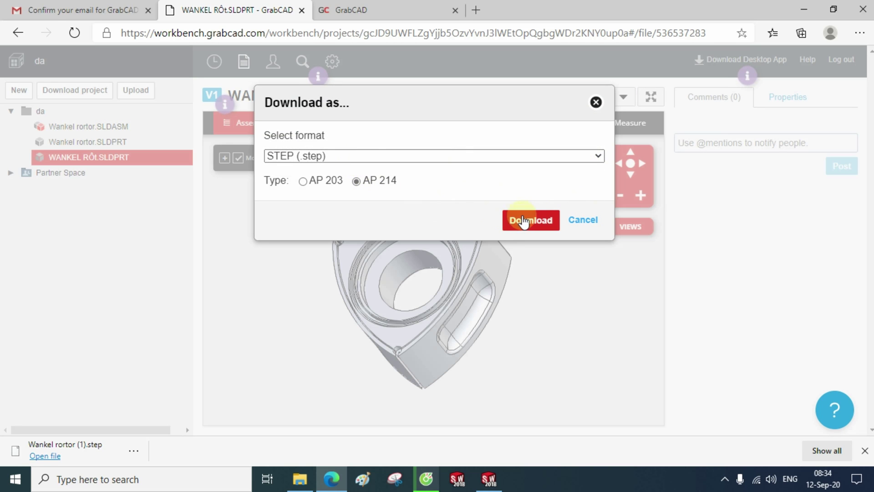
click(529, 220)
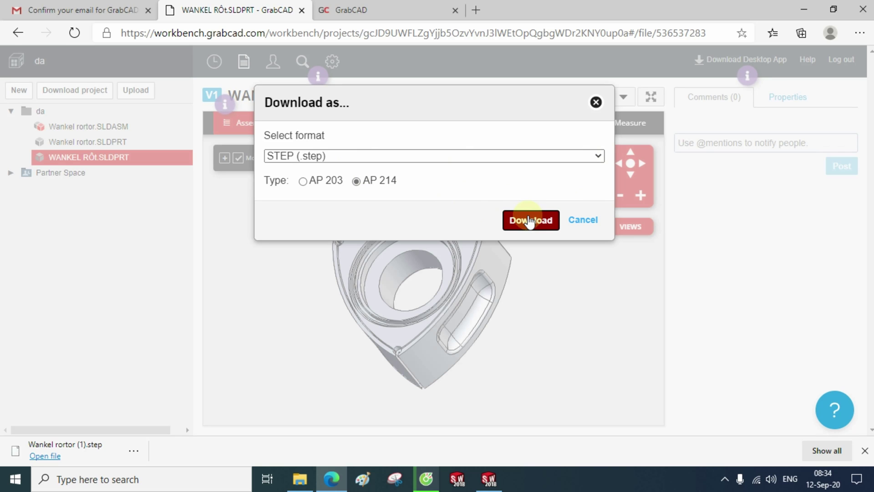
click(529, 221)
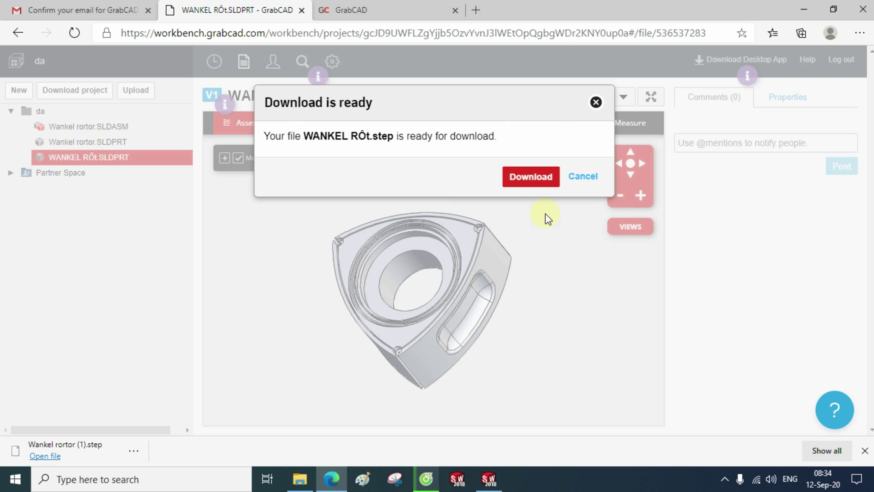
click(543, 178)
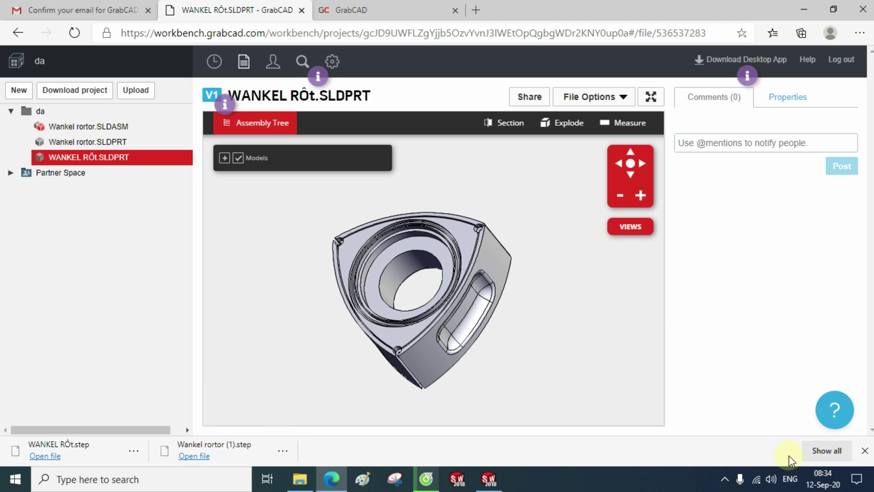
click(284, 453)
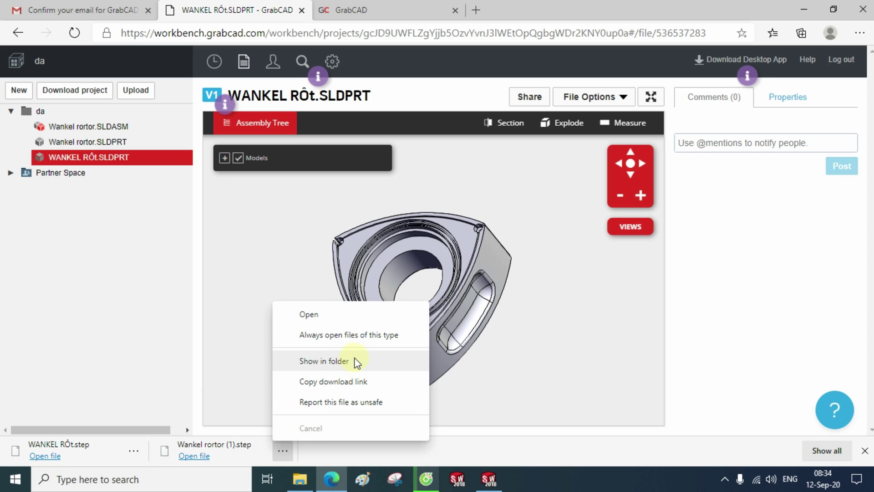
- Show the STEP files in Downloads and drag WANKEL RÔt.step onto SolidWorks 2018
click(356, 362)
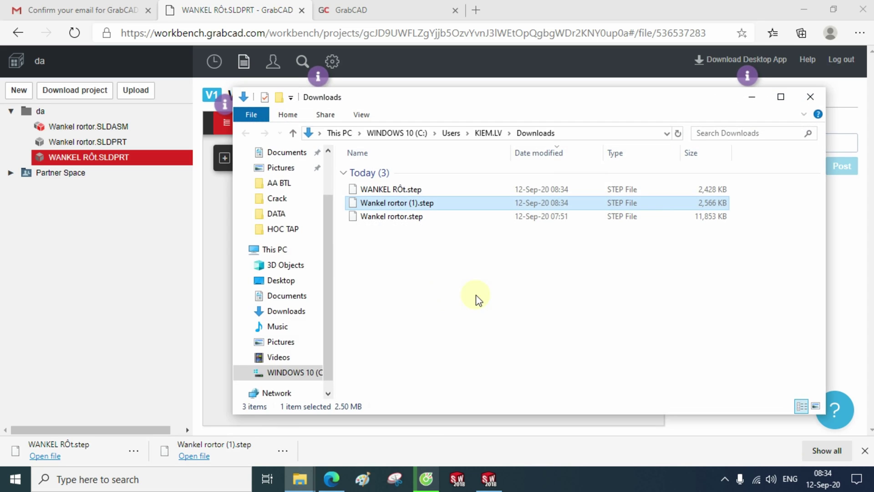
click(447, 201)
click(421, 190)
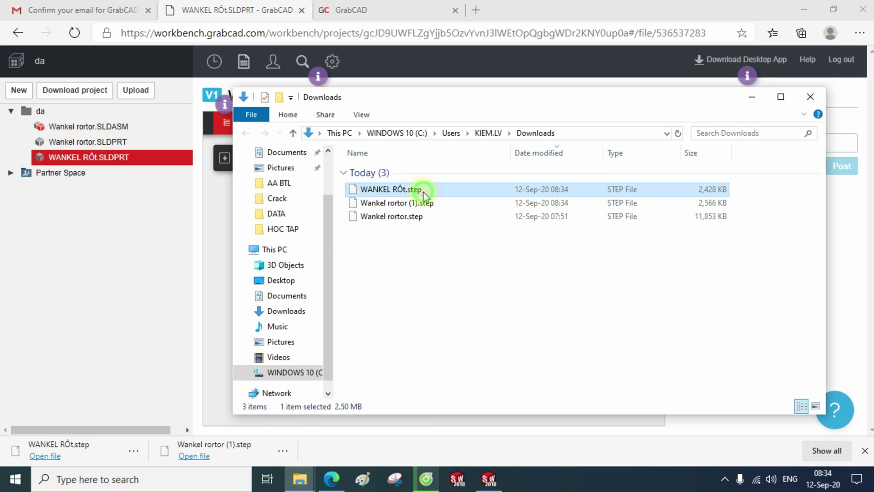
click(569, 239)
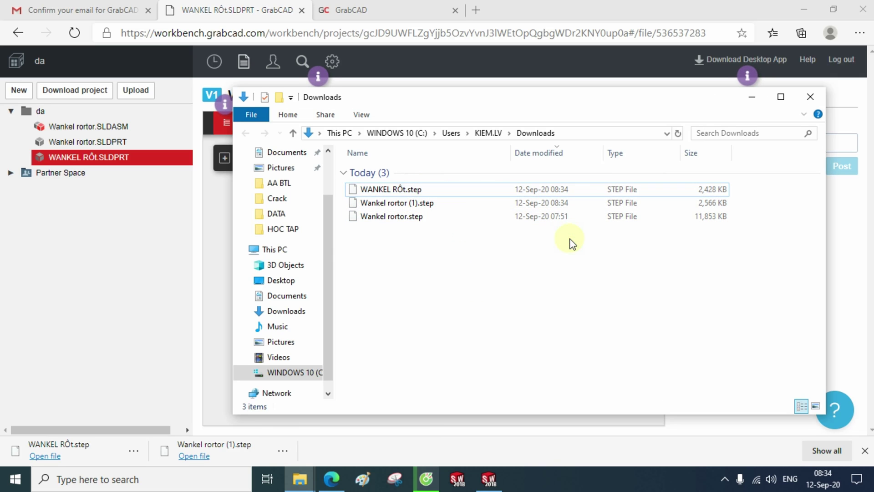
click(406, 191)
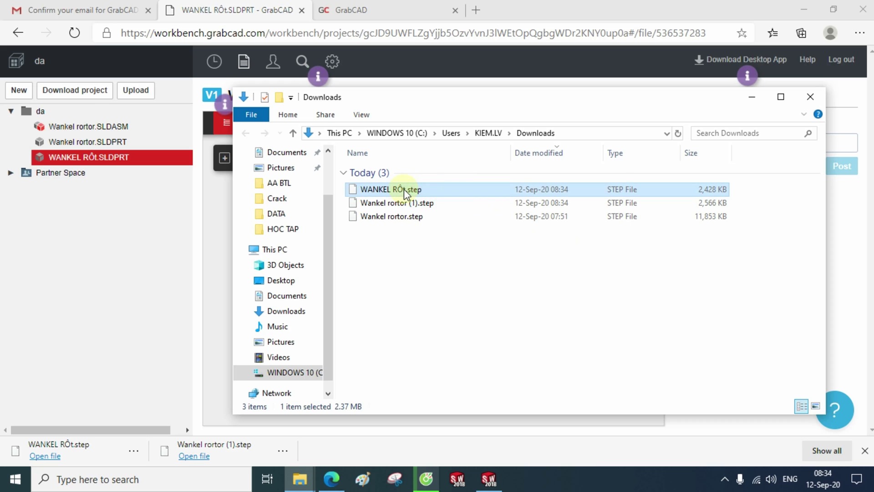
drag(407, 191, 497, 258)
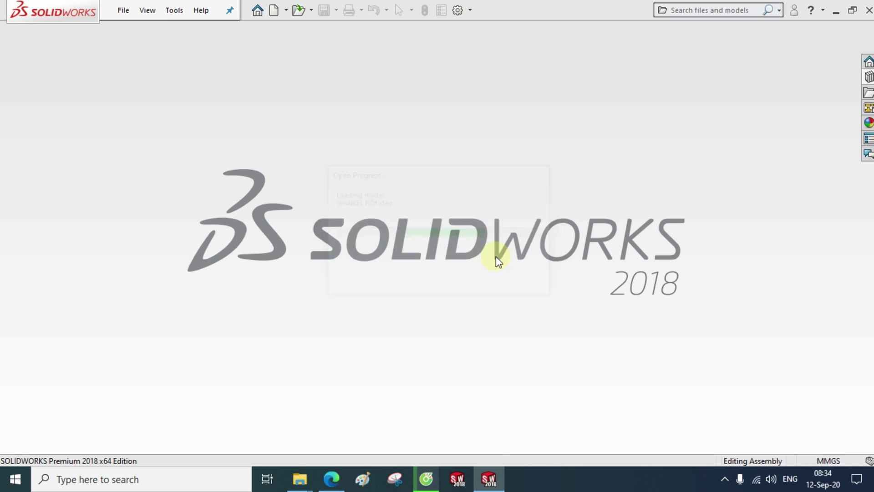
- Import WANKEL RÔt.step as a new assembly and expand its tree down to the solid body
click(503, 391)
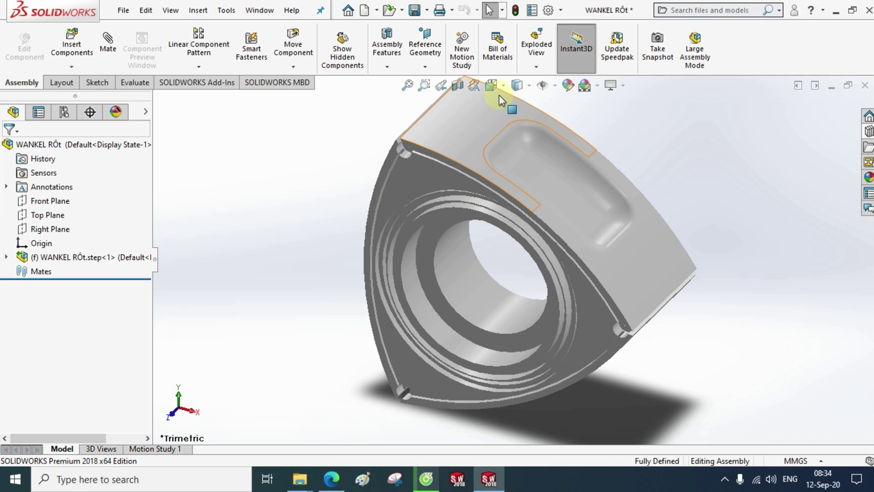
click(520, 101)
drag(662, 140, 419, 250)
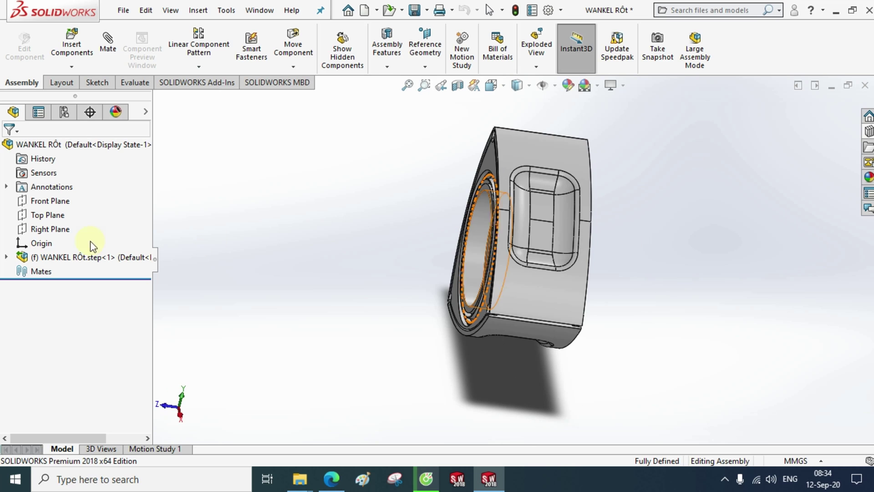
click(6, 258)
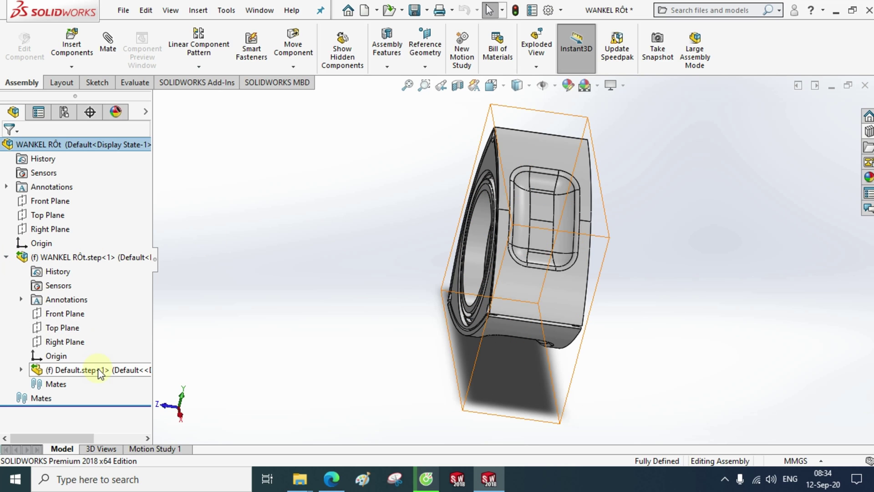
click(21, 370)
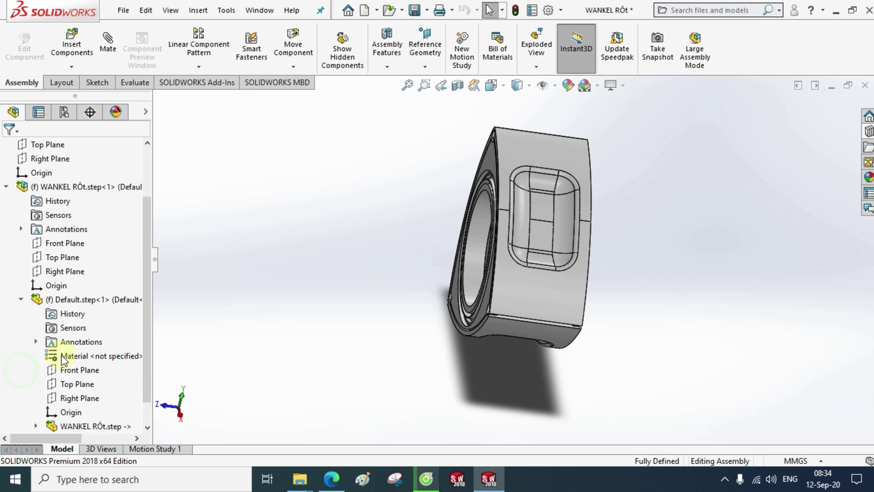
scroll(91, 337, down, 1)
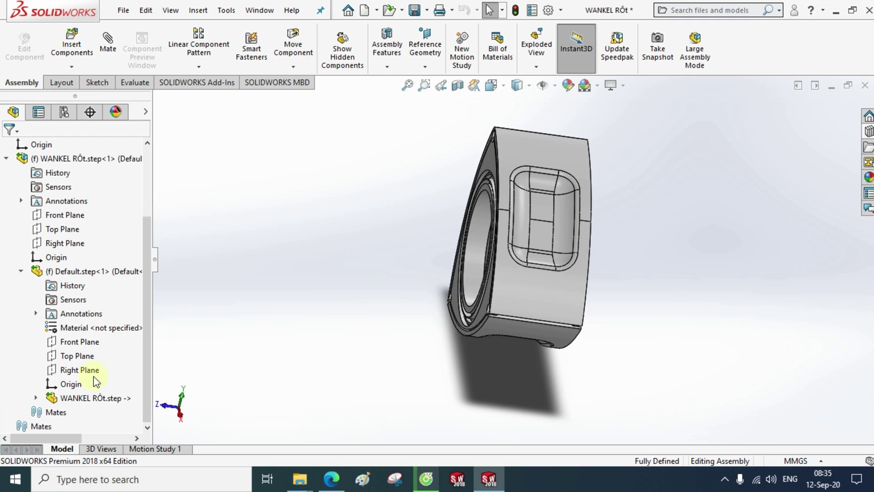
click(37, 399)
- Rotate the rotor and snap it to an isometric view
mouse_move(316, 270)
mouse_down()
mouse_move(385, 251)
mouse_move(557, 238)
mouse_move(590, 219)
mouse_move(515, 253)
mouse_move(519, 170)
mouse_move(642, 183)
mouse_up()
key(ctrl+7)
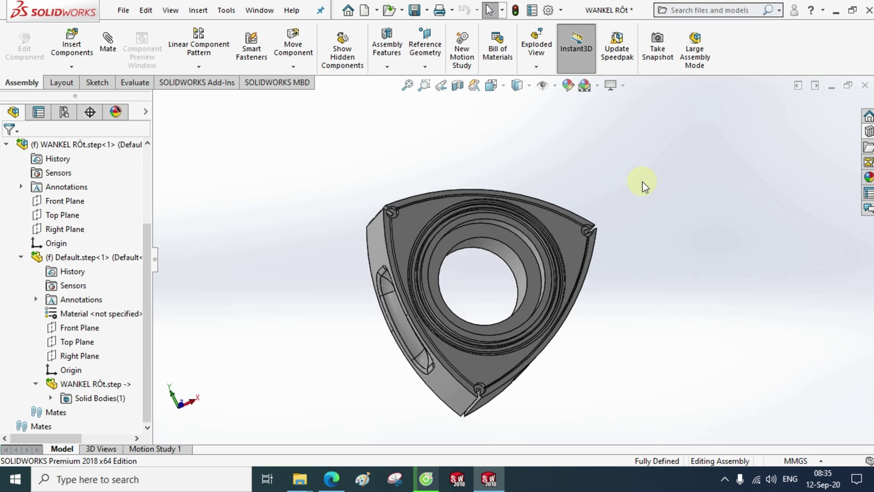
click(643, 182)
mouse_move(643, 181)
mouse_down()
mouse_move(584, 214)
mouse_move(583, 201)
mouse_move(606, 196)
mouse_up()
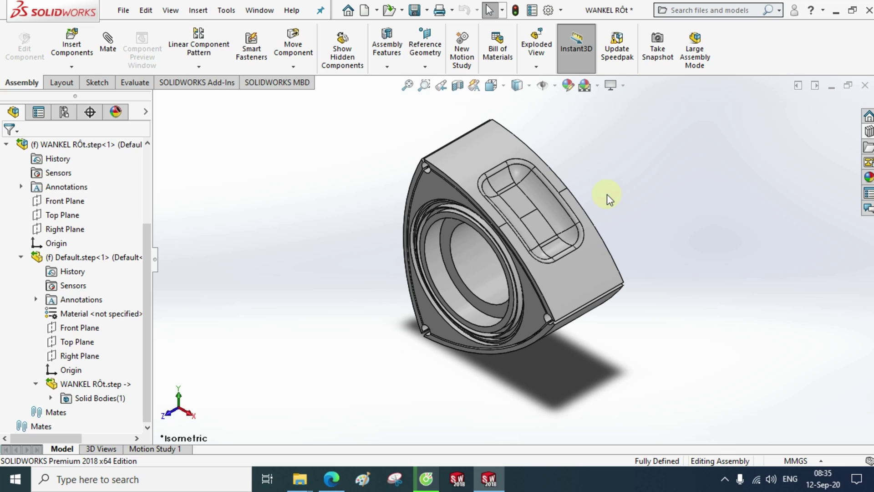